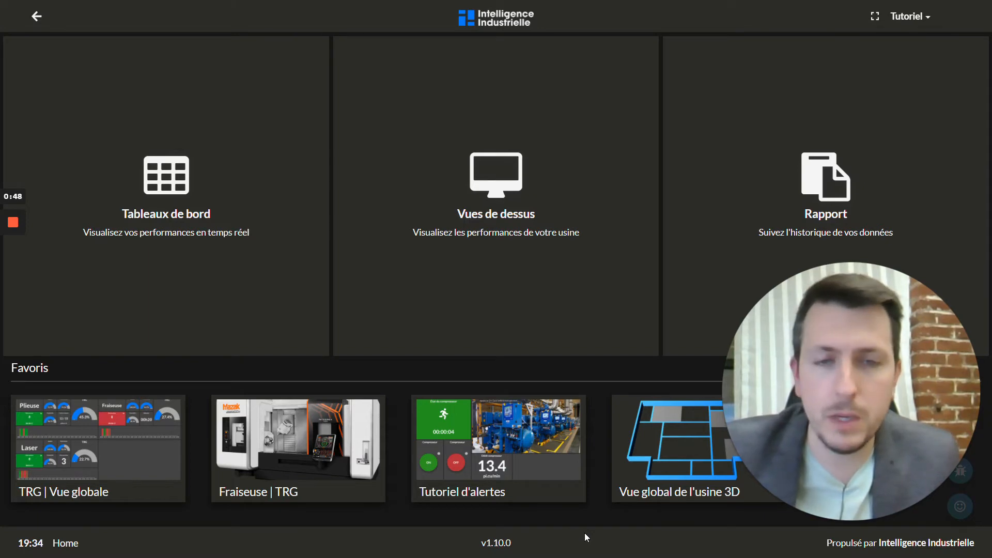
On the Tutoriel d'alertes dashboard, switch the compressor OFF (flow drops to 0), then back ON.
left_click(512, 460)
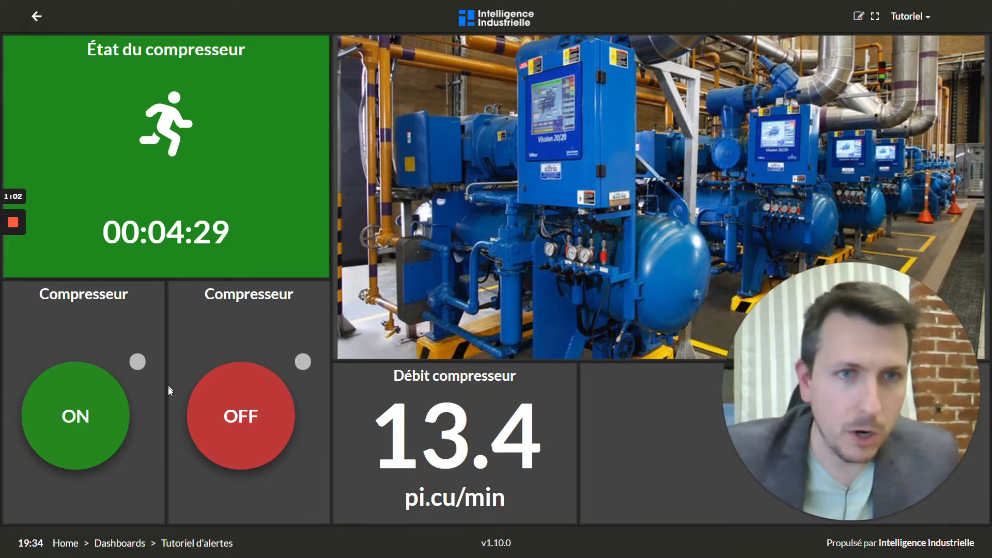
left_click(240, 415)
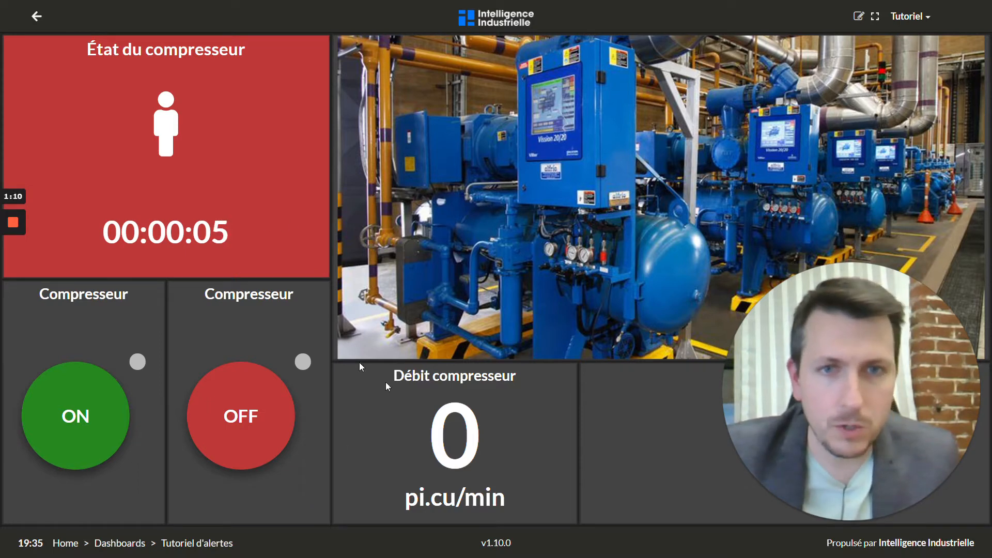
left_click(124, 401)
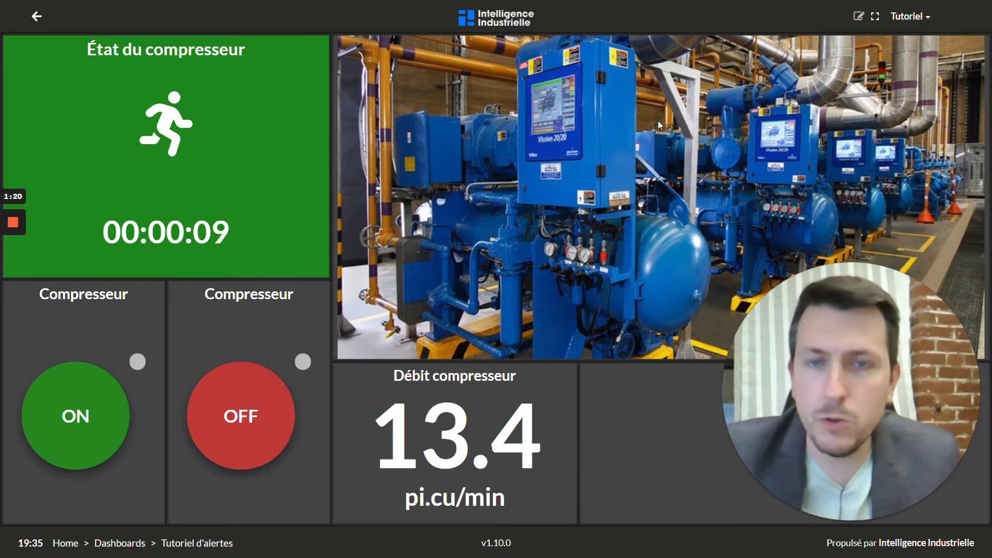
left_click(909, 16)
In Configuration's Moteur de règles, create a new rule named 'Alerte Compresseur'.
left_click(878, 40)
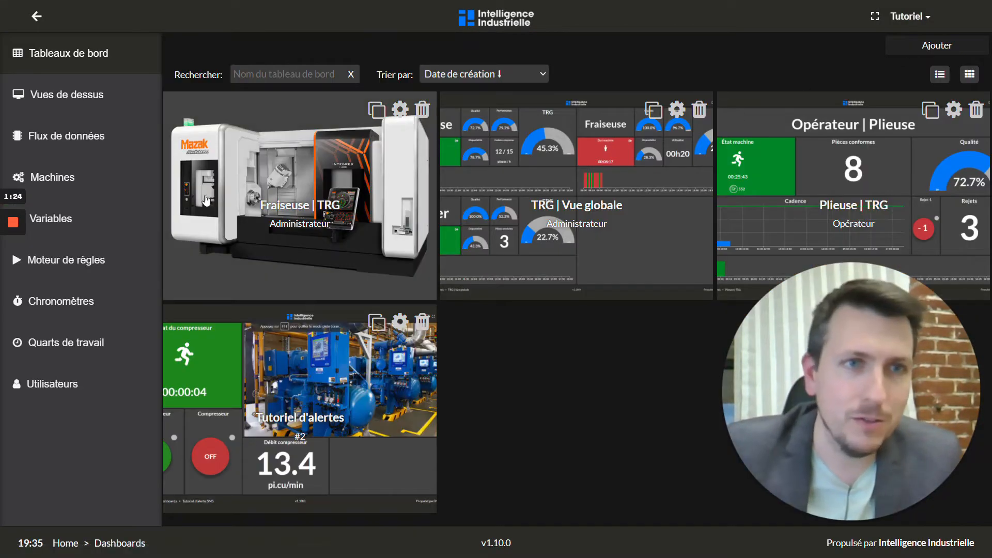
left_click(113, 265)
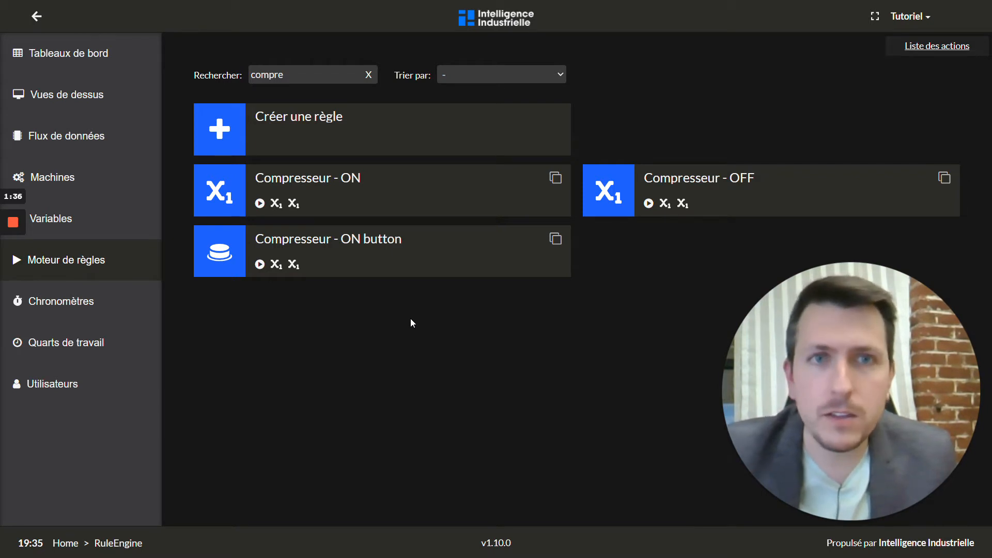
left_click(432, 136)
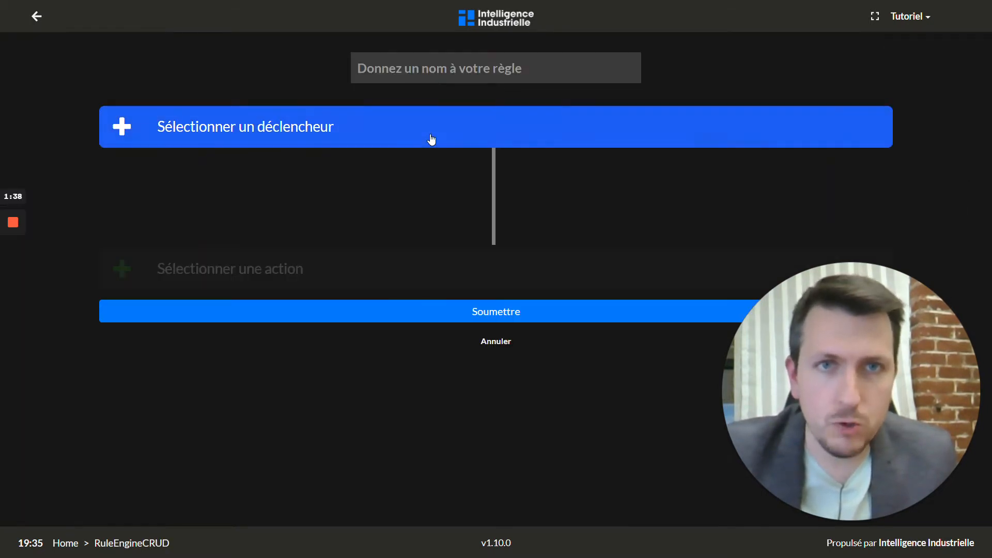
left_click(425, 72)
type("A")
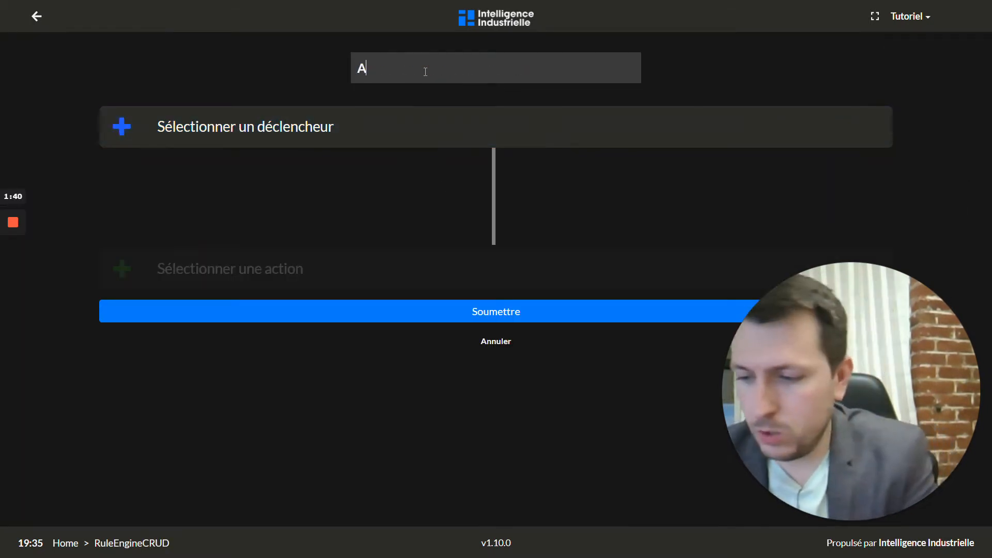
type("lerte 5")
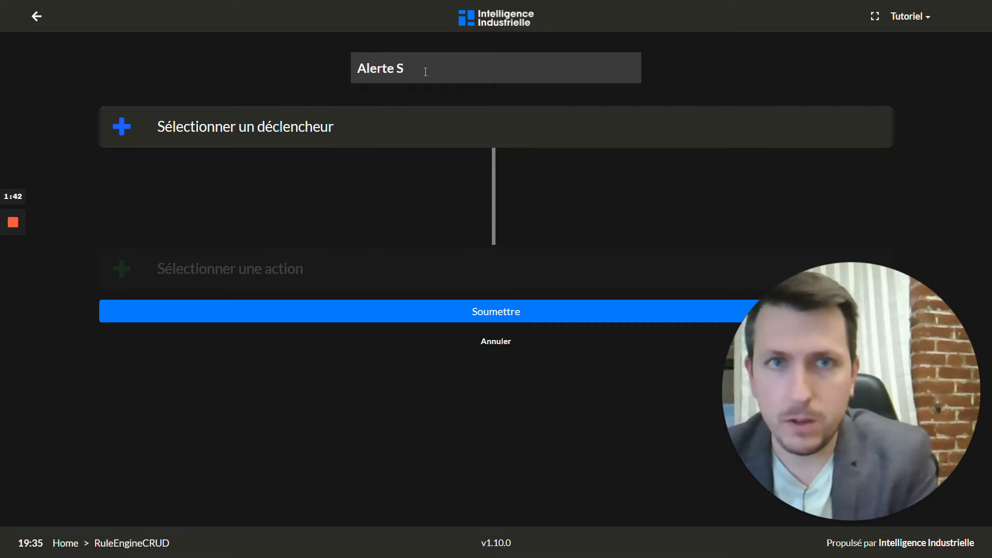
key("BackSpace")
type("Compresseur")
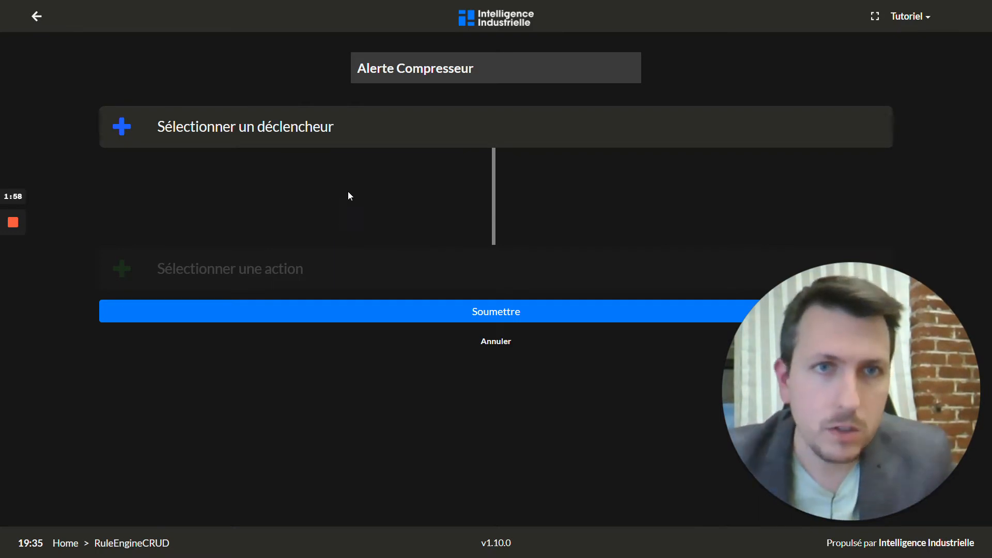
left_click(348, 136)
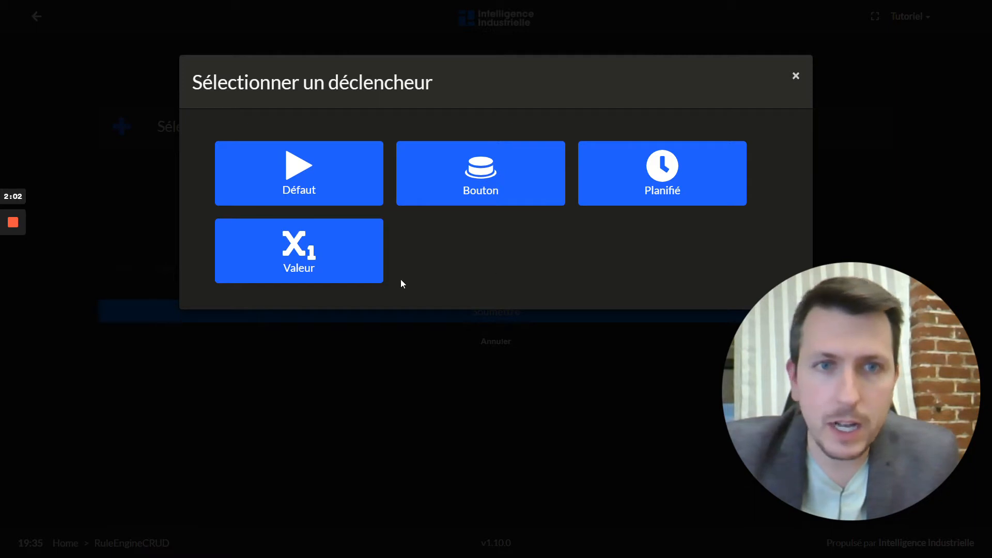
Add a Valeur trigger on DebitAir that fires only when it changes to 0.
left_click(305, 260)
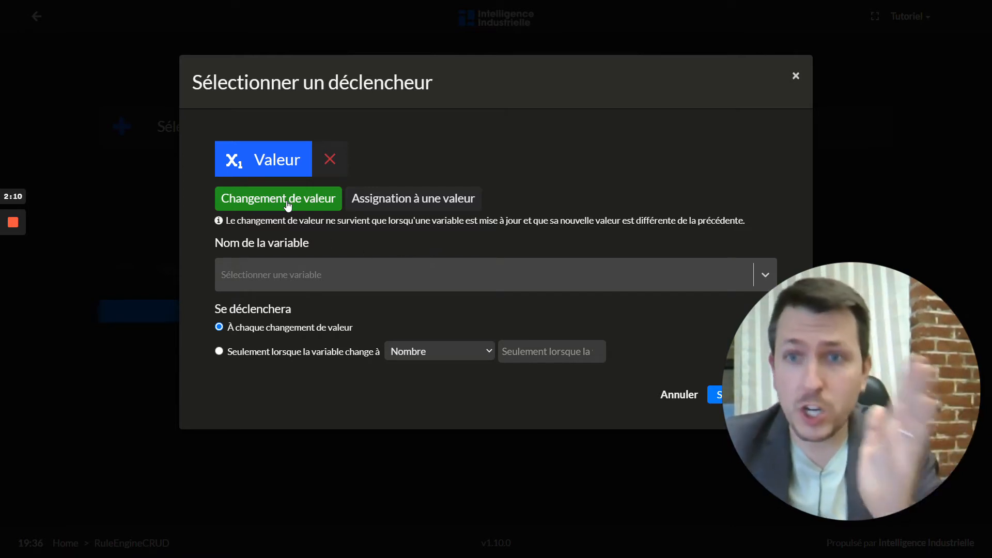
left_click(304, 275)
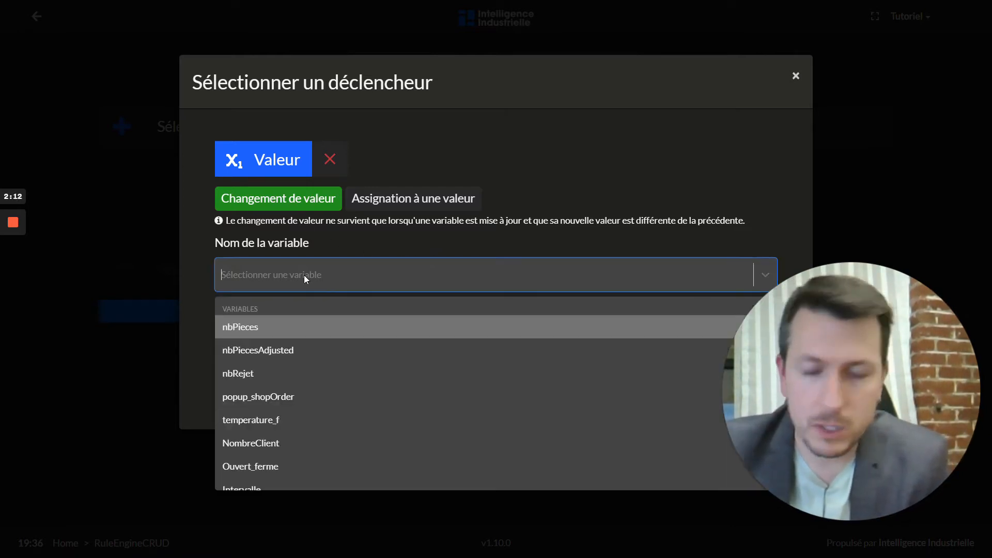
type("etat")
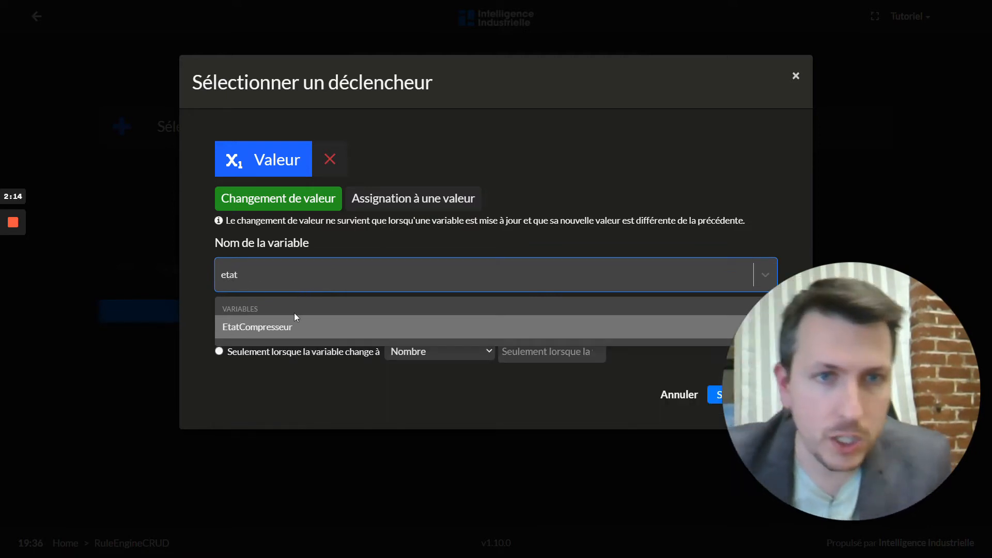
left_click(279, 327)
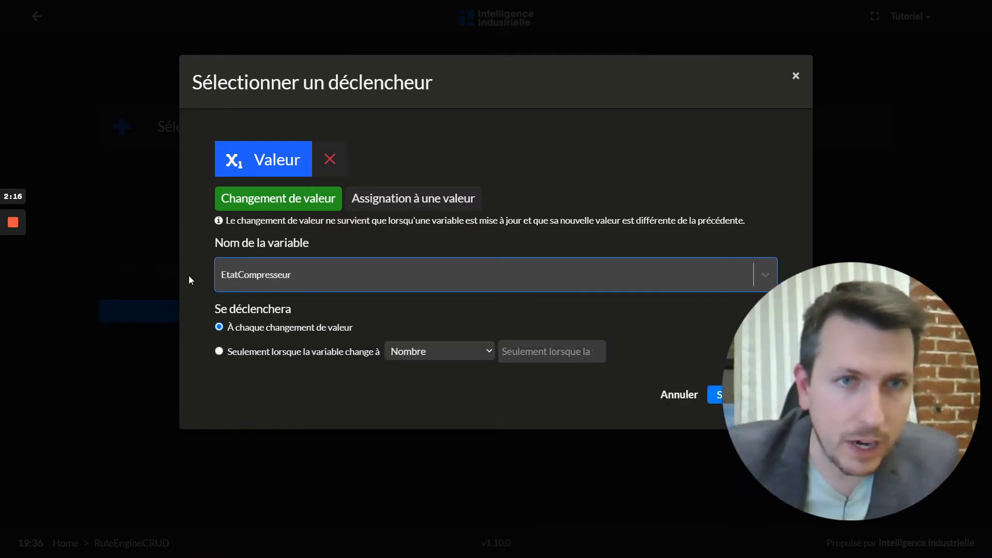
left_click(219, 352)
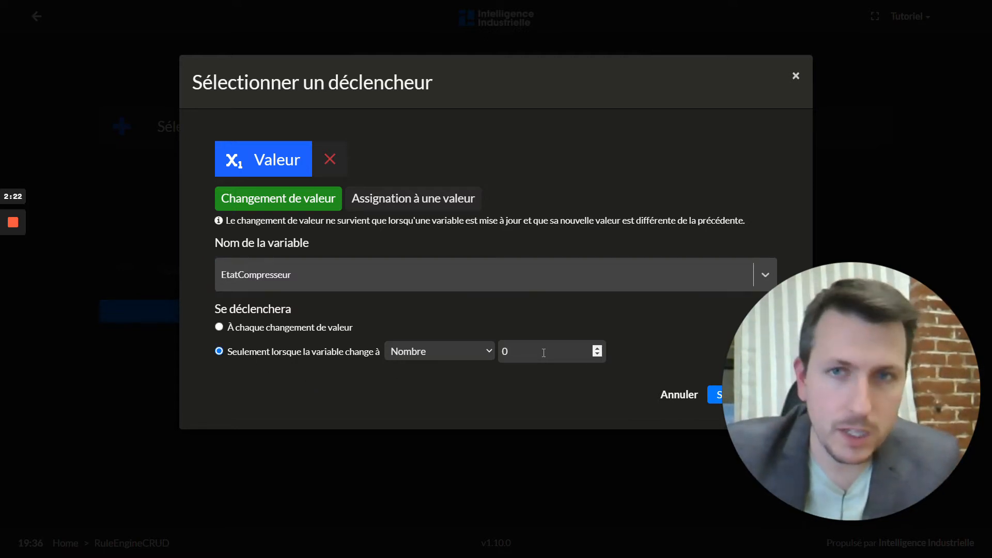
left_click(293, 274)
type("debit")
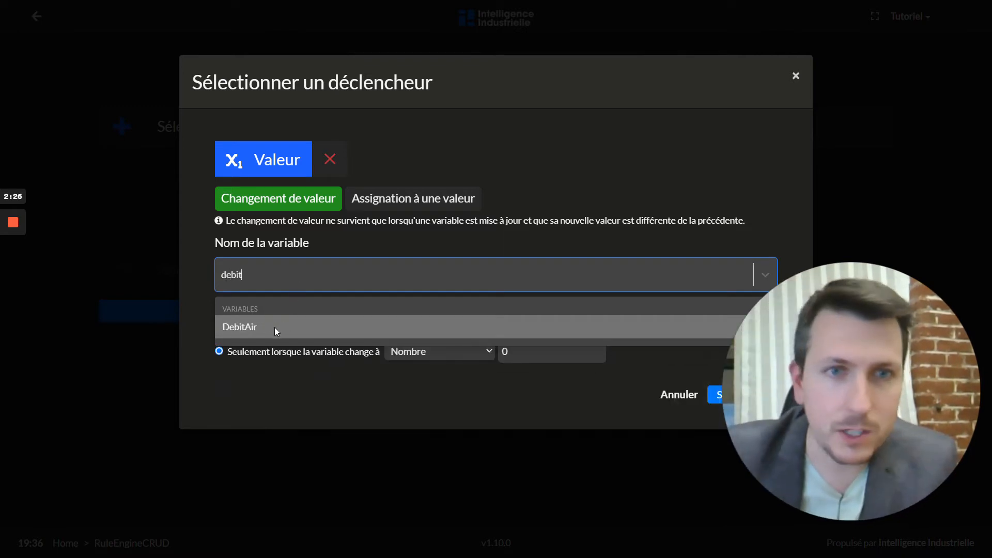
left_click(275, 327)
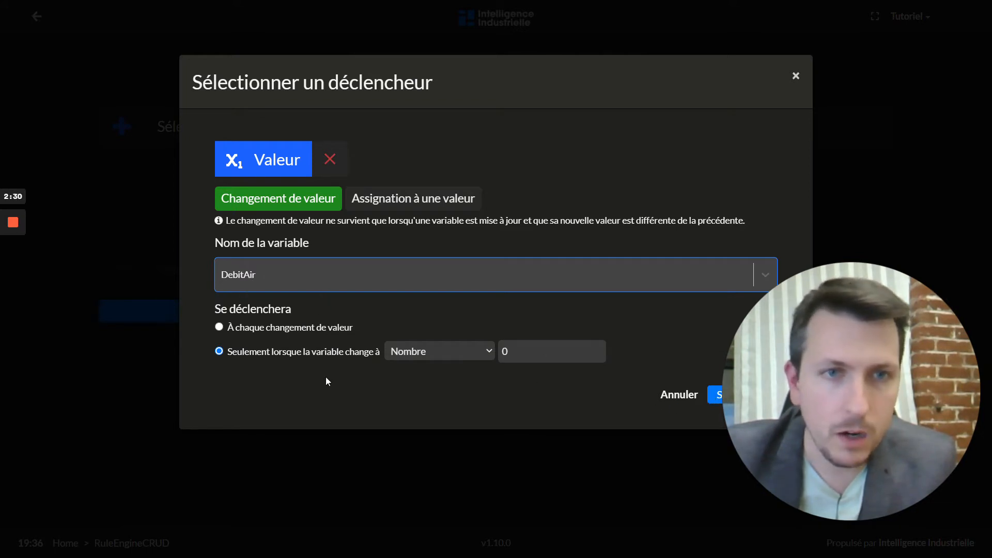
left_click(716, 394)
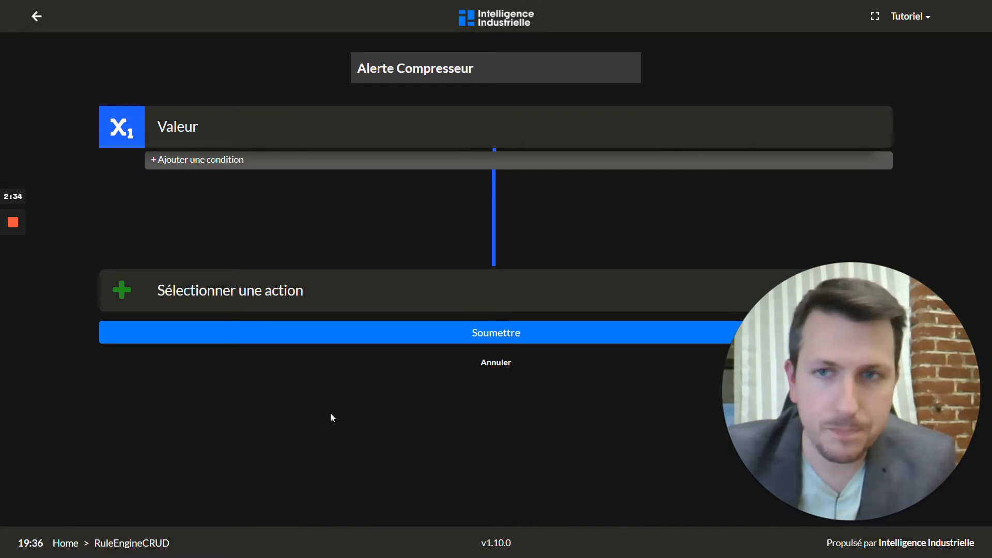
Create a new action for the rule and choose the SMS action type.
left_click(309, 302)
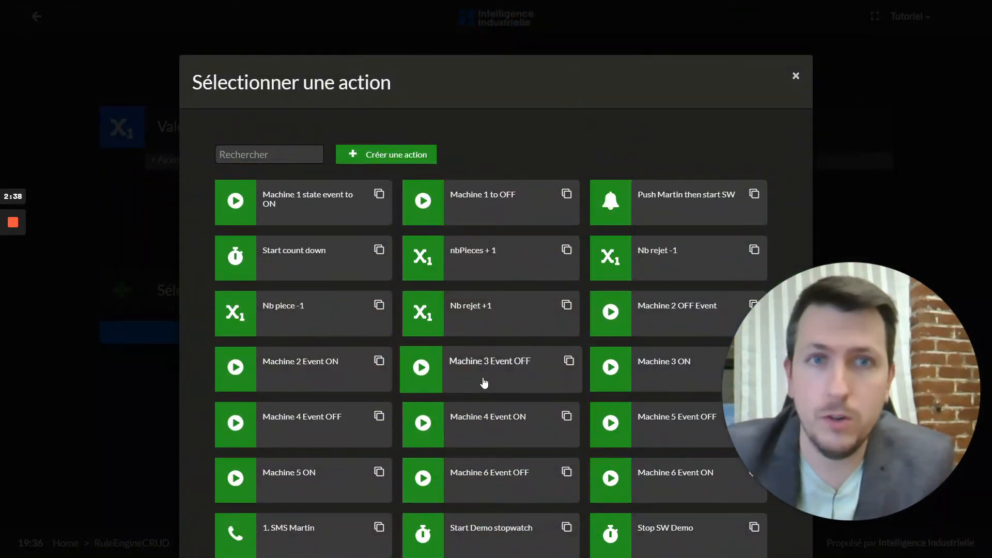
left_click(382, 157)
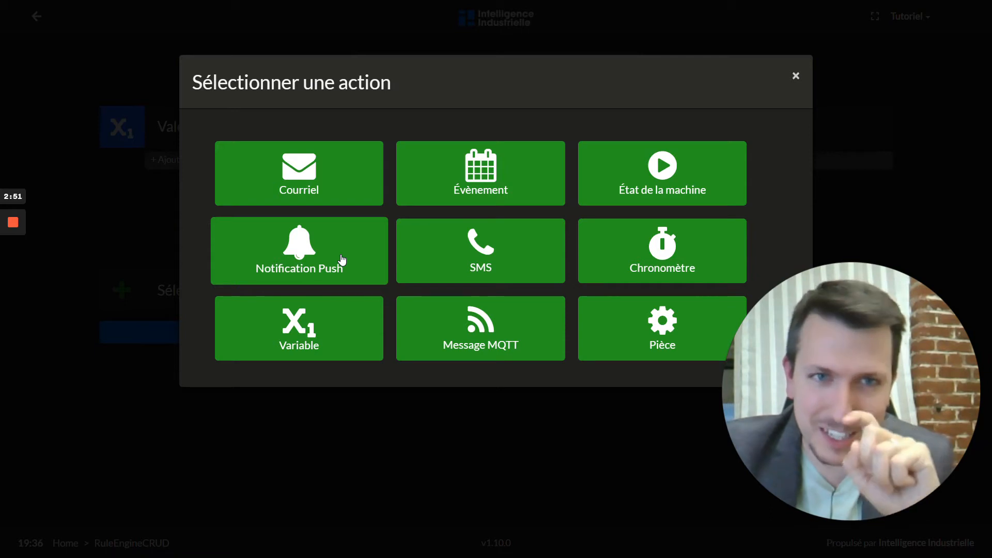
left_click(466, 257)
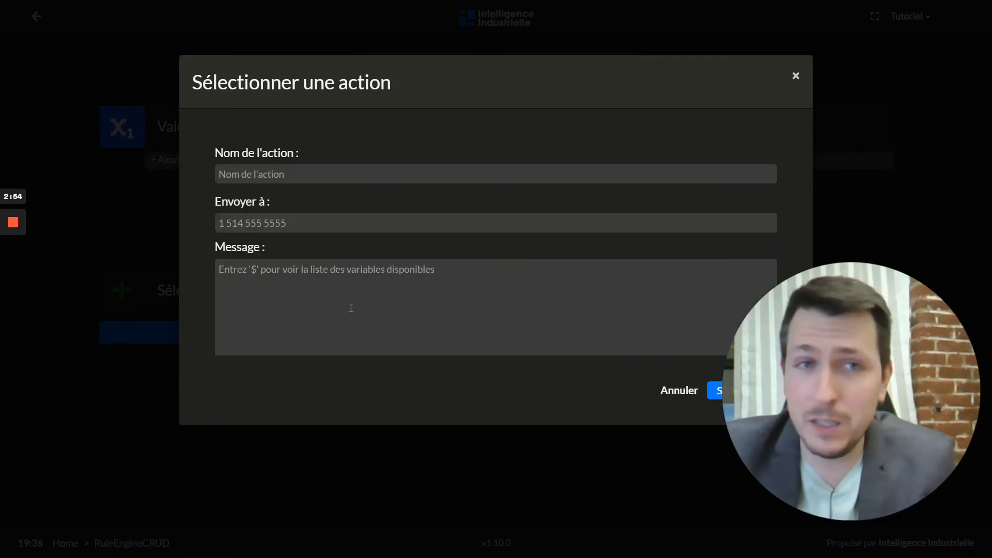
Give the SMS action a name and enter the recipient's phone number.
left_click(247, 177)
type("SMS Martin")
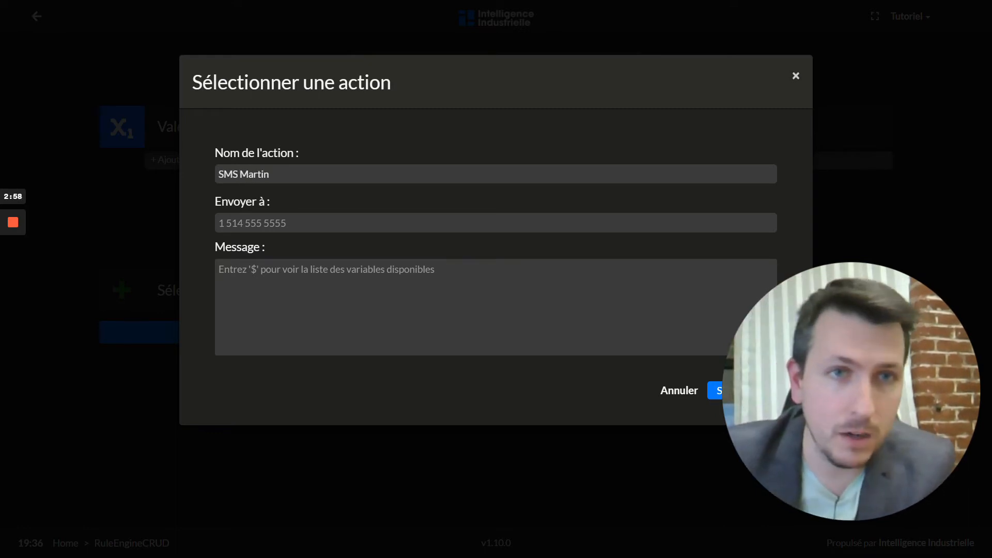
left_click(254, 222)
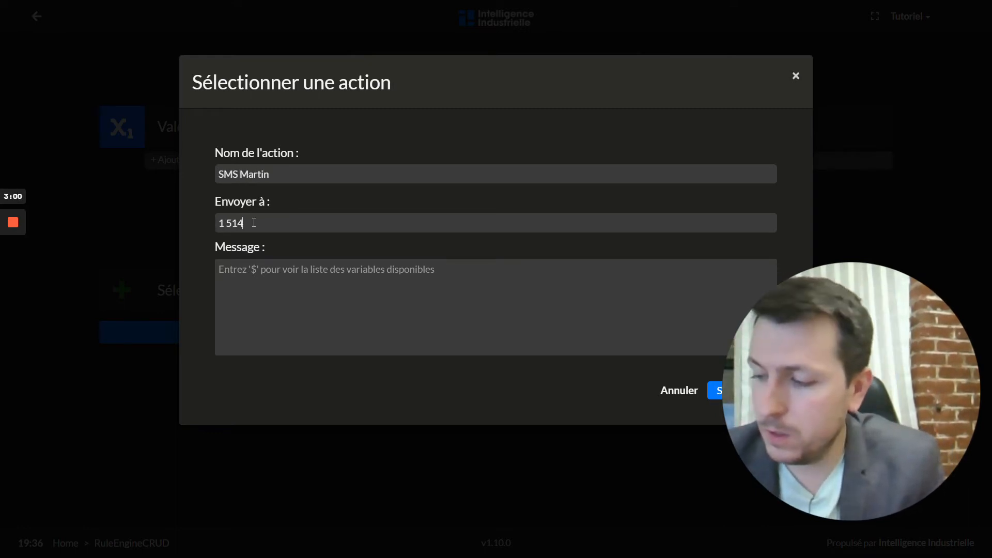
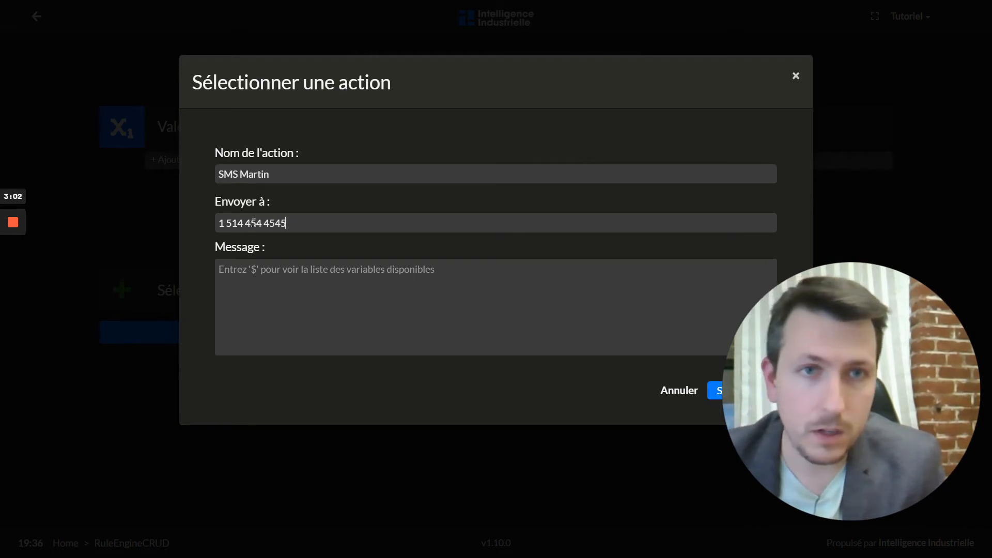
Write the message 'Alerte! Le compresseur est éteint.' plus 'Débit : $DebitAir', then save the action.
left_click(268, 265)
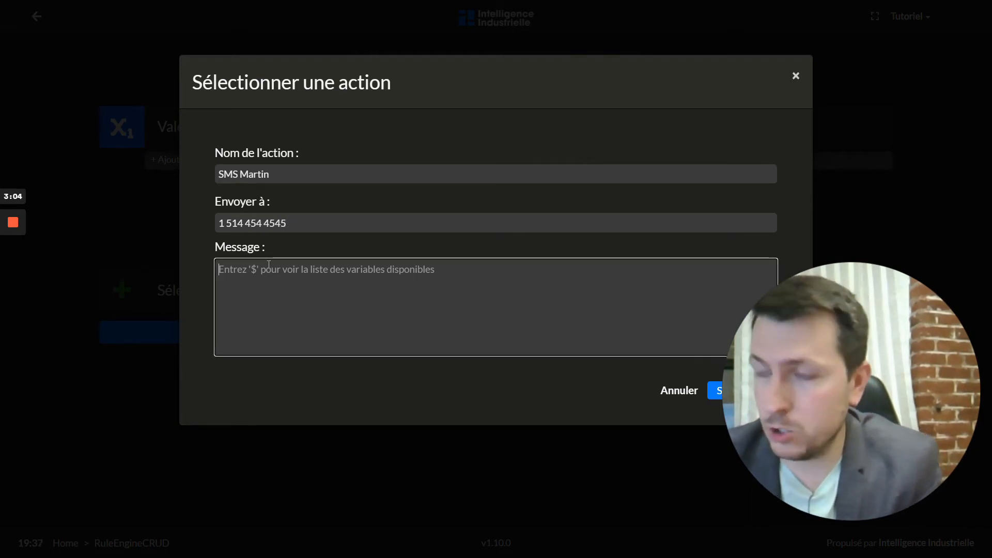
type("Alerte")
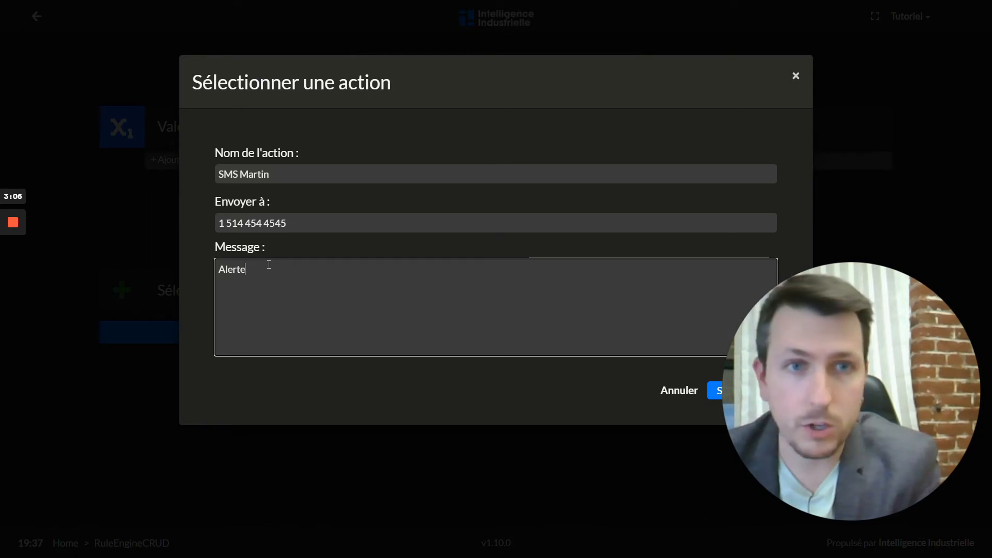
type("! Le compre")
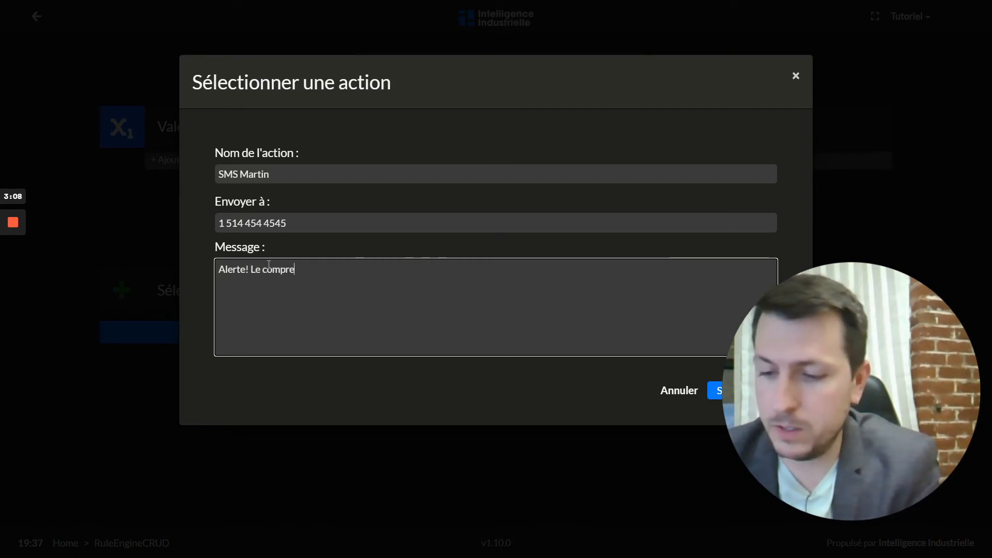
type("sseur est ét")
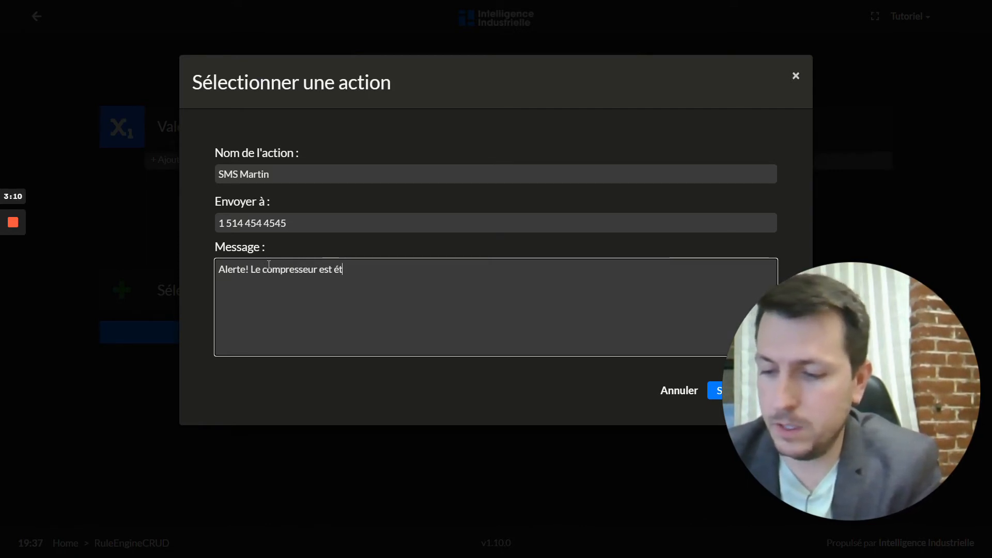
type("eint")
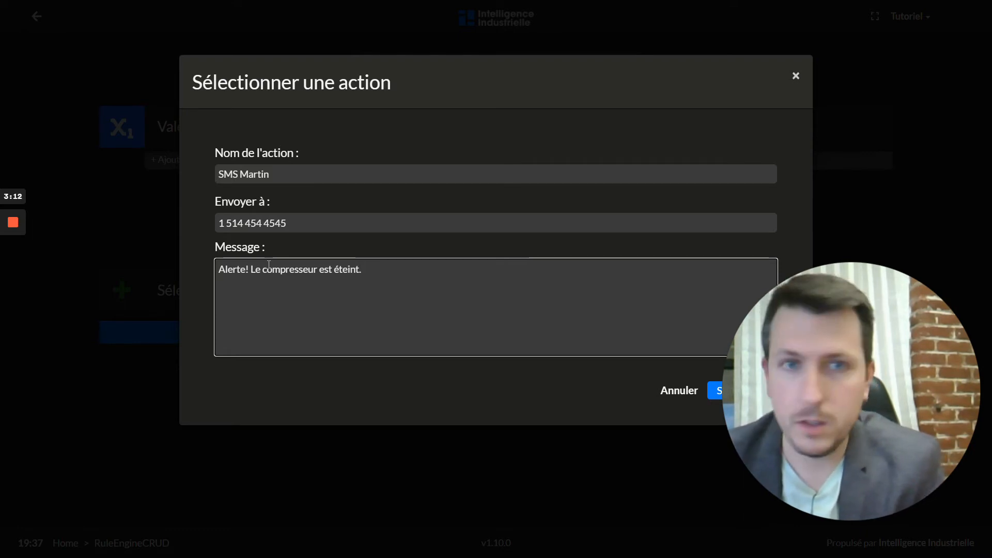
type(".")
key("Return")
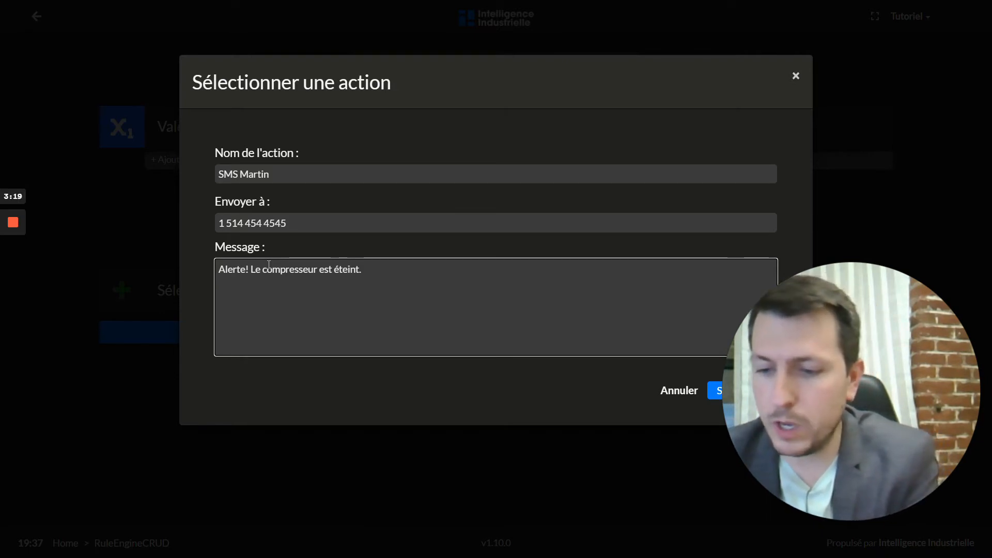
type("$de")
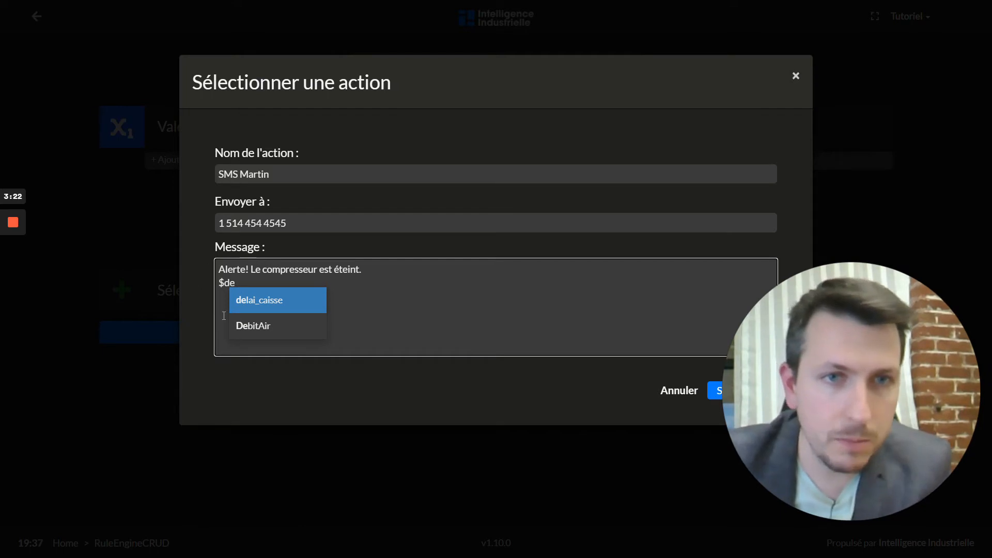
left_click(279, 330)
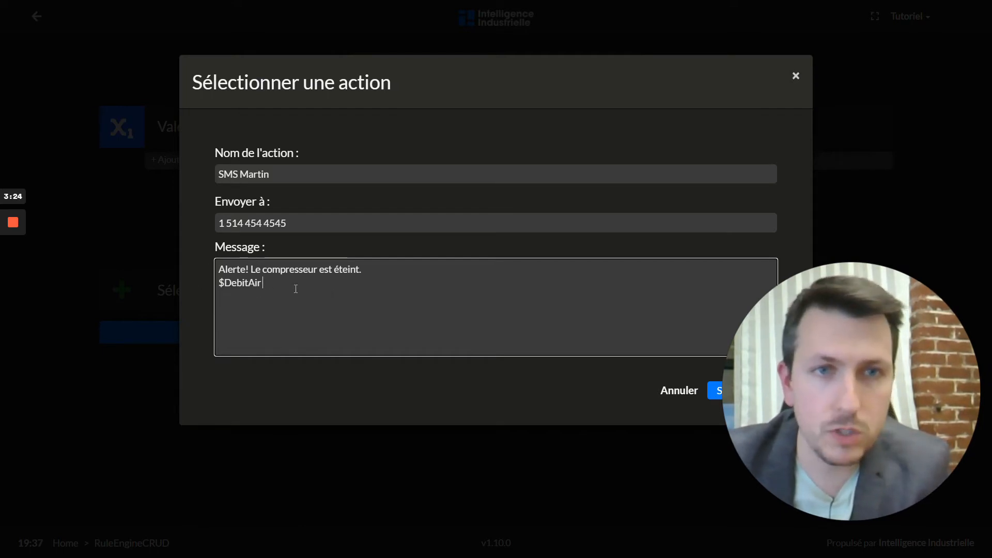
type("D")
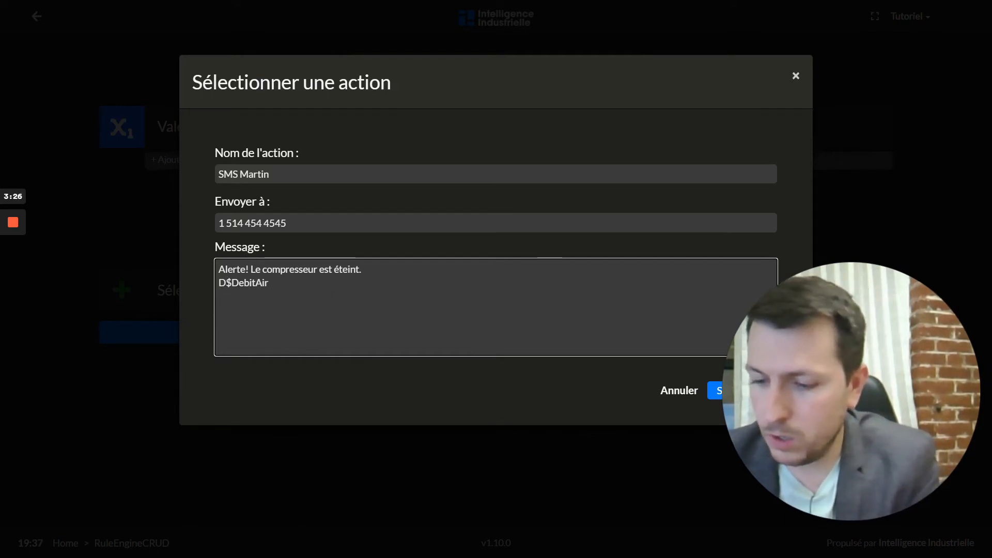
type("ébit :")
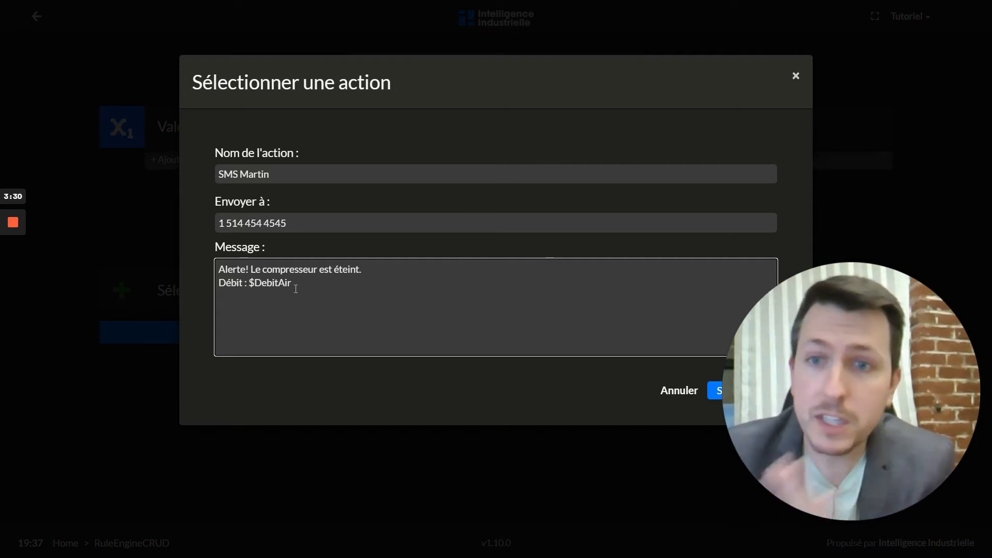
left_click(414, 294)
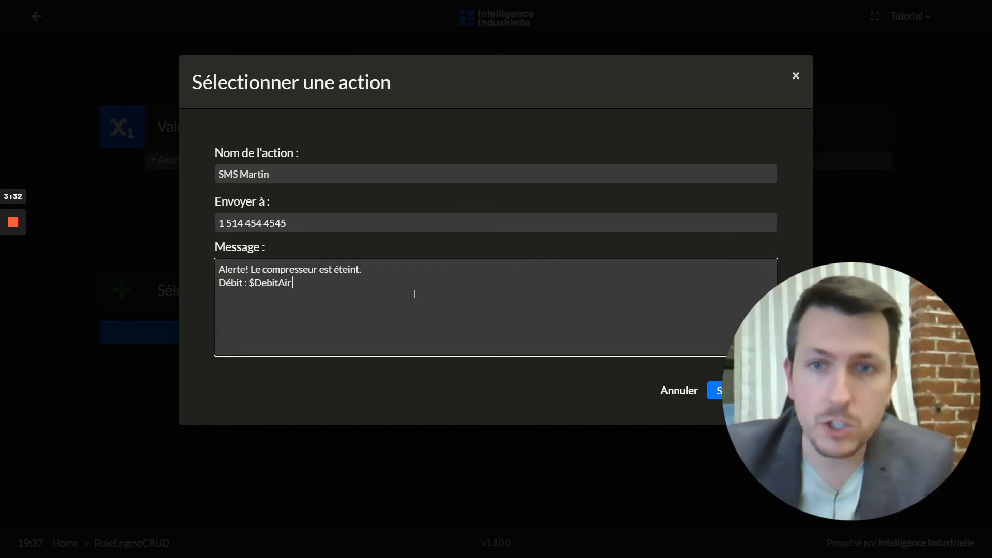
left_click(715, 391)
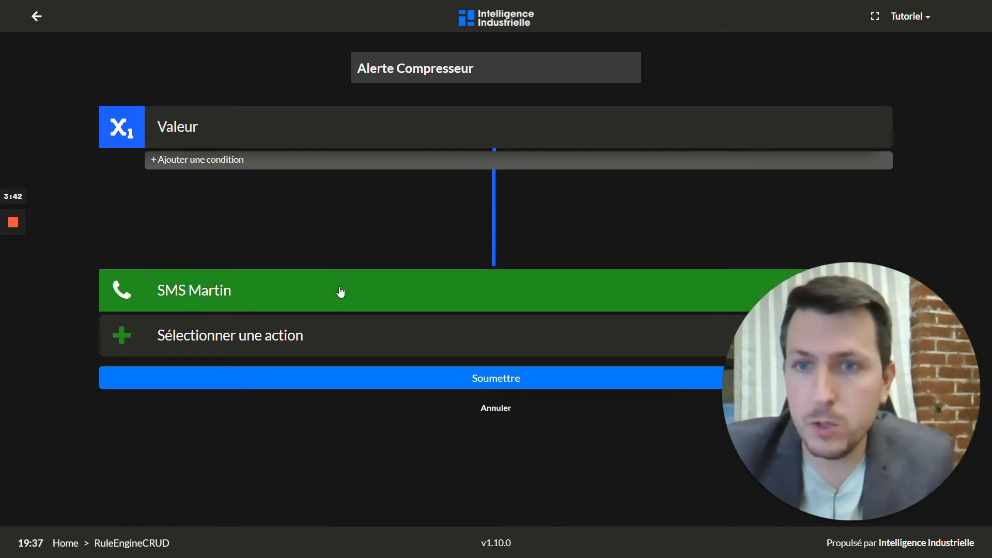
Add the existing SMS action found by searching 'sms', then submit the Alerte Compresseur rule.
left_click(333, 335)
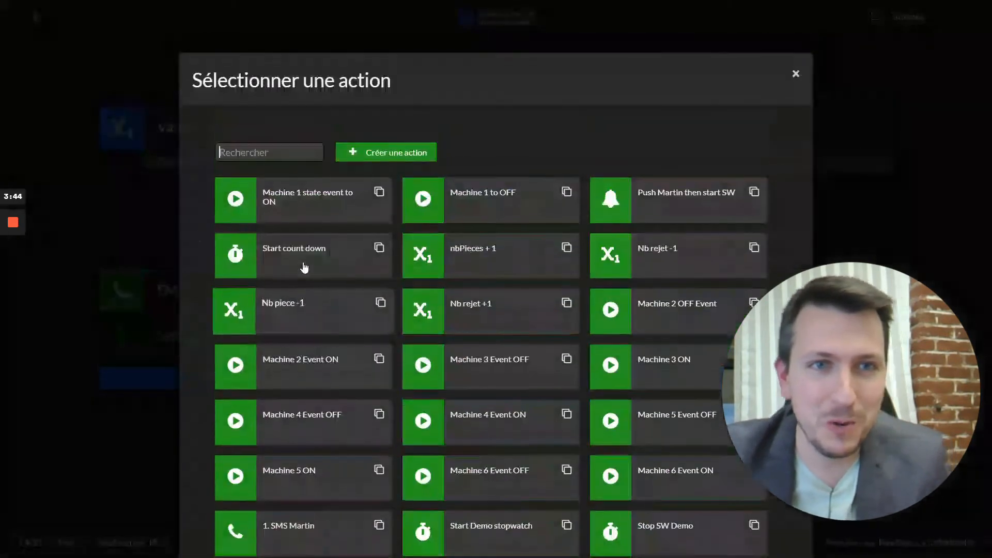
type("sms")
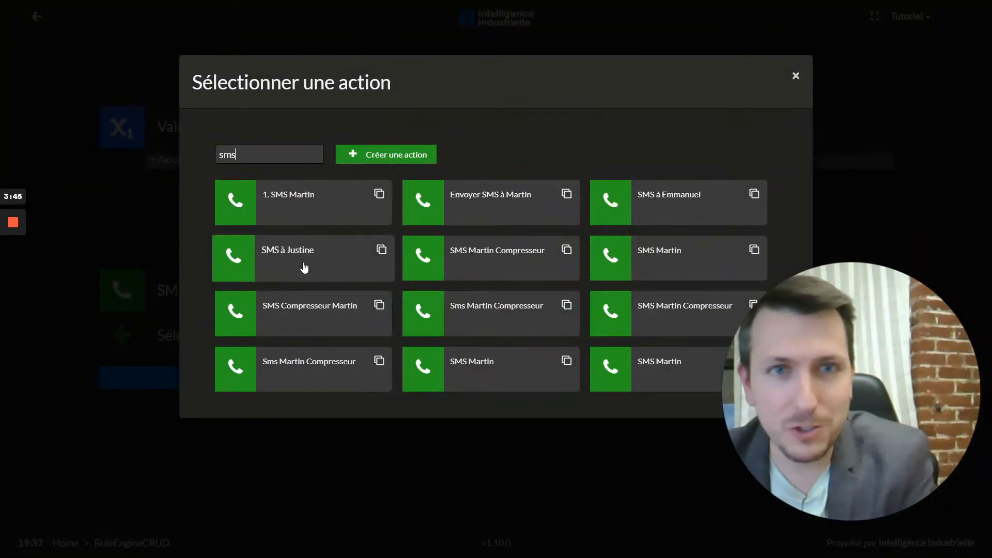
left_click(282, 209)
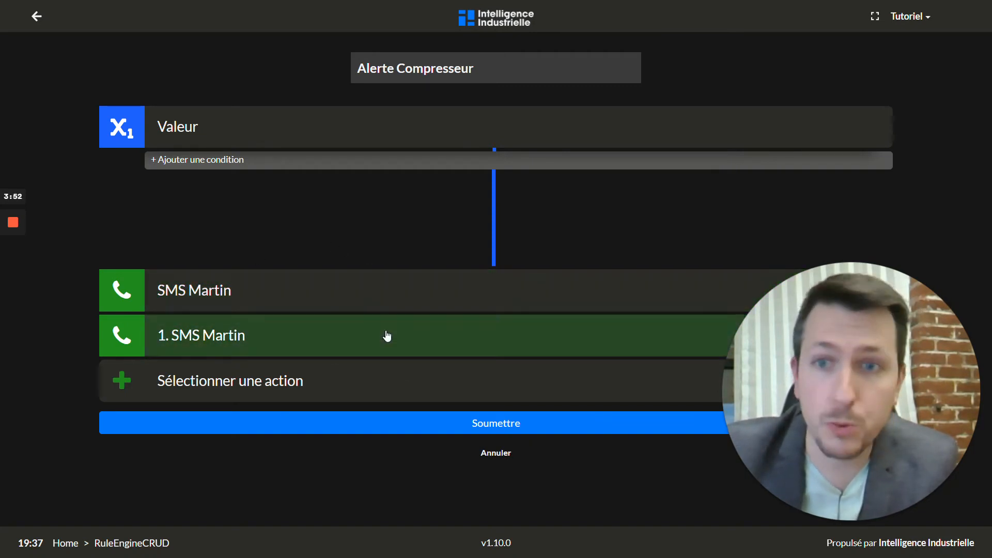
left_click(482, 428)
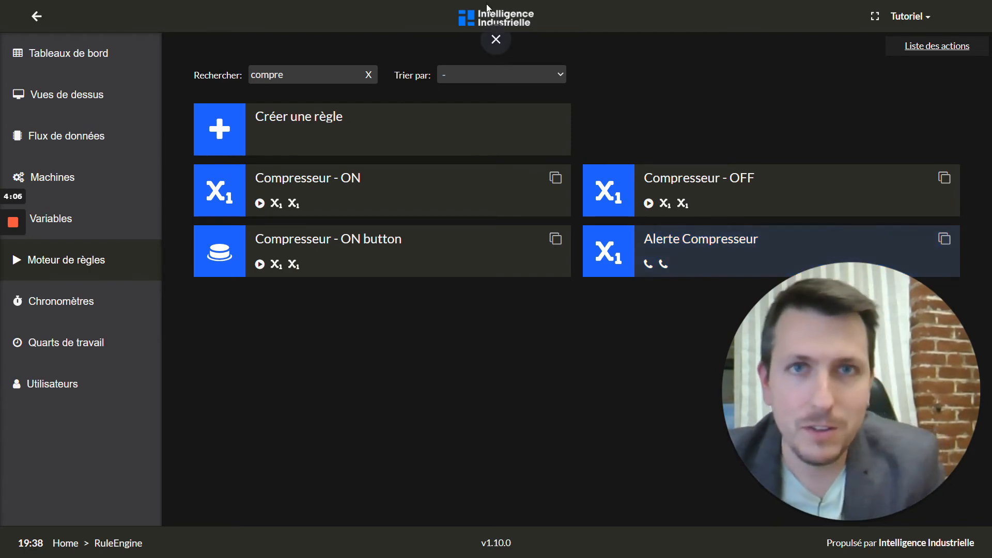
Back on the Tutoriel d'alertes dashboard, switch the compressor ON, OFF, then ON again.
left_click(496, 23)
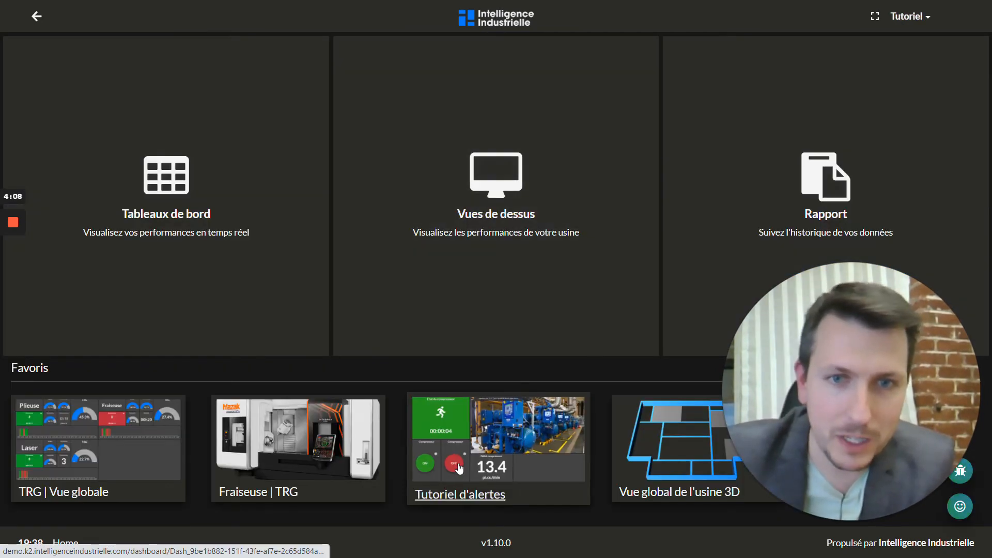
left_click(458, 468)
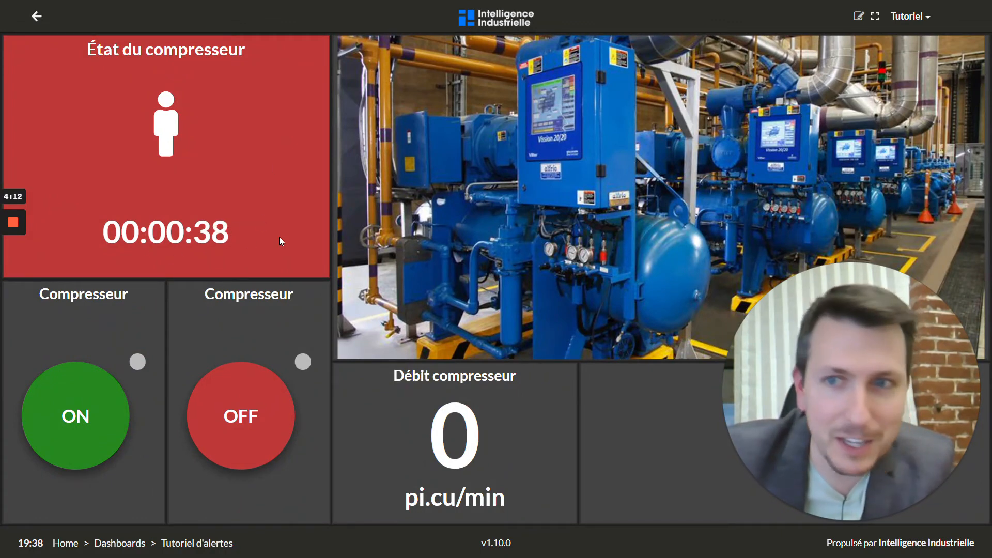
left_click(113, 408)
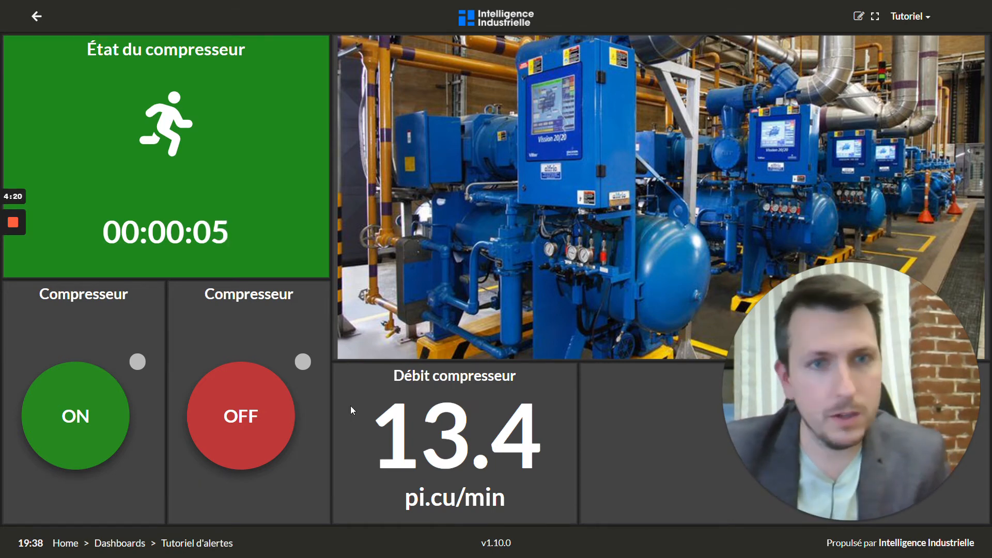
left_click(241, 423)
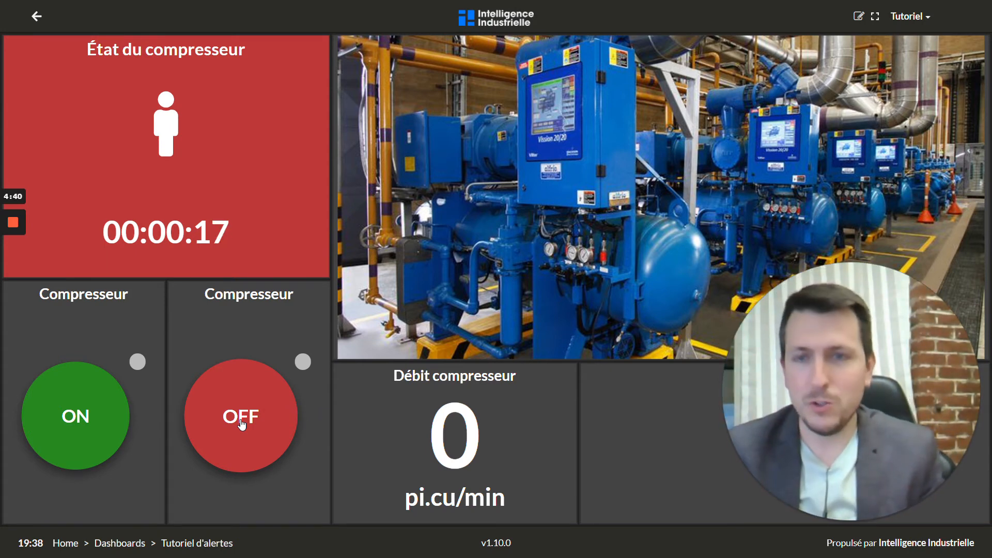
left_click(44, 430)
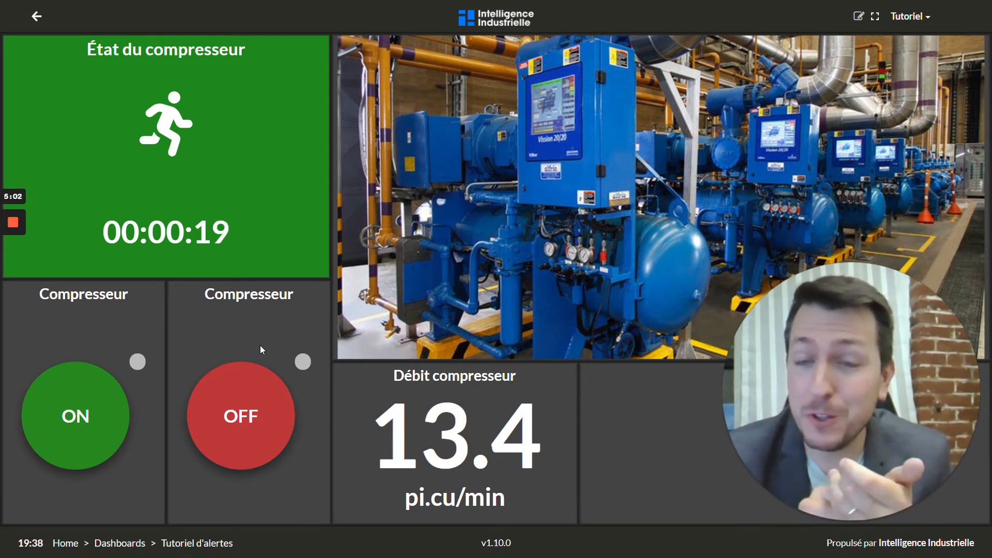
Open the Alerte Compresseur rule from the Moteur de règles list for editing.
left_click(912, 19)
left_click(868, 43)
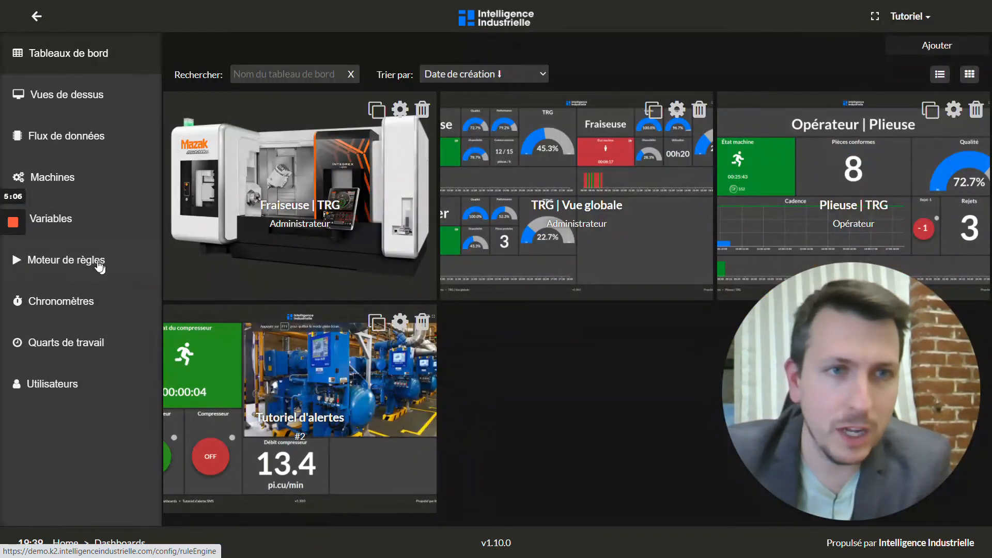
left_click(133, 259)
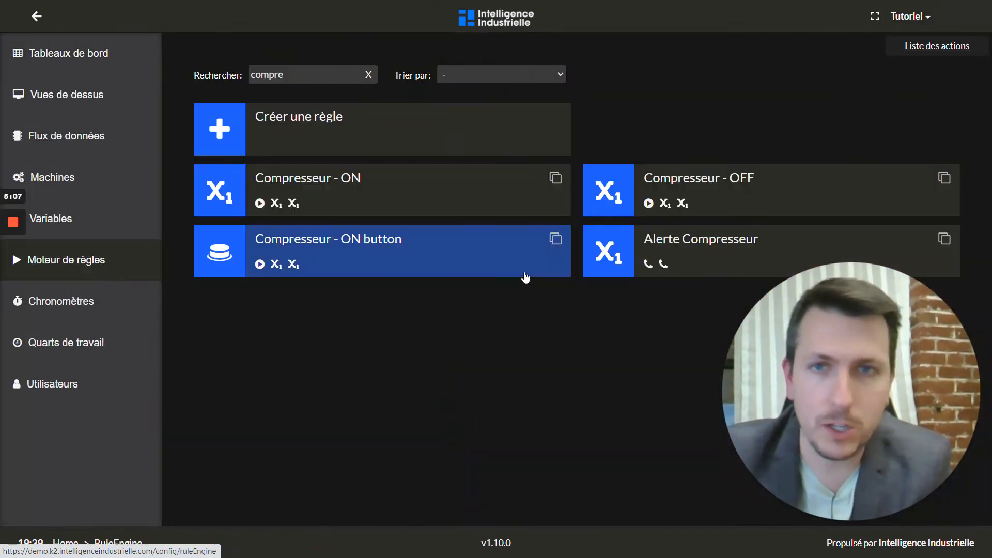
left_click(699, 255)
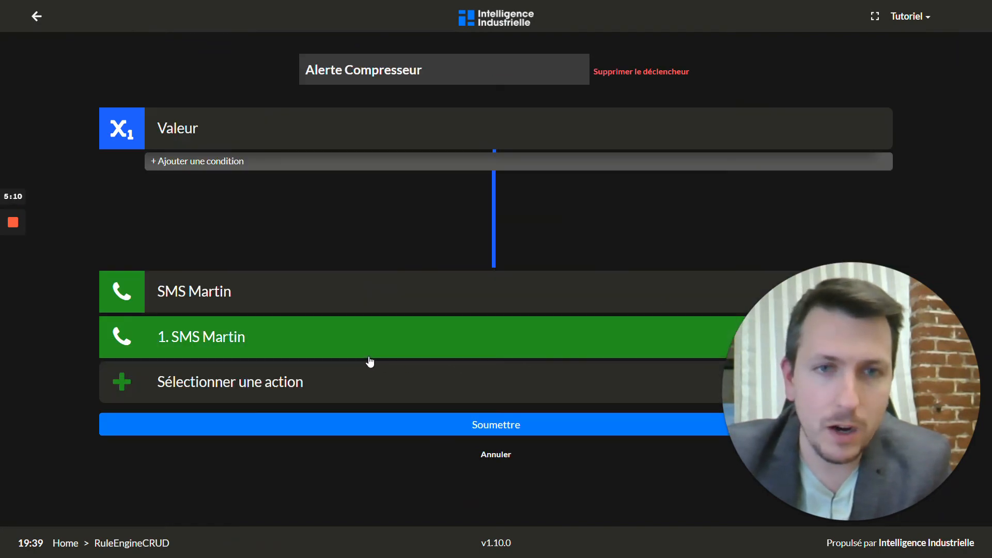
Search 'push' and add the Alerte Push Compresseur action after the two SMS actions.
left_click(364, 395)
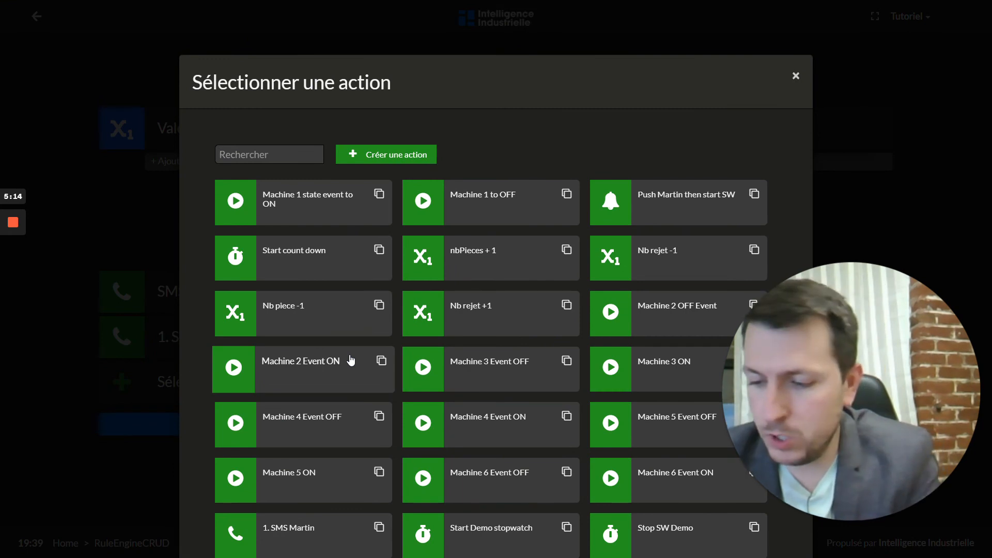
type("nol")
key("BackSpace")
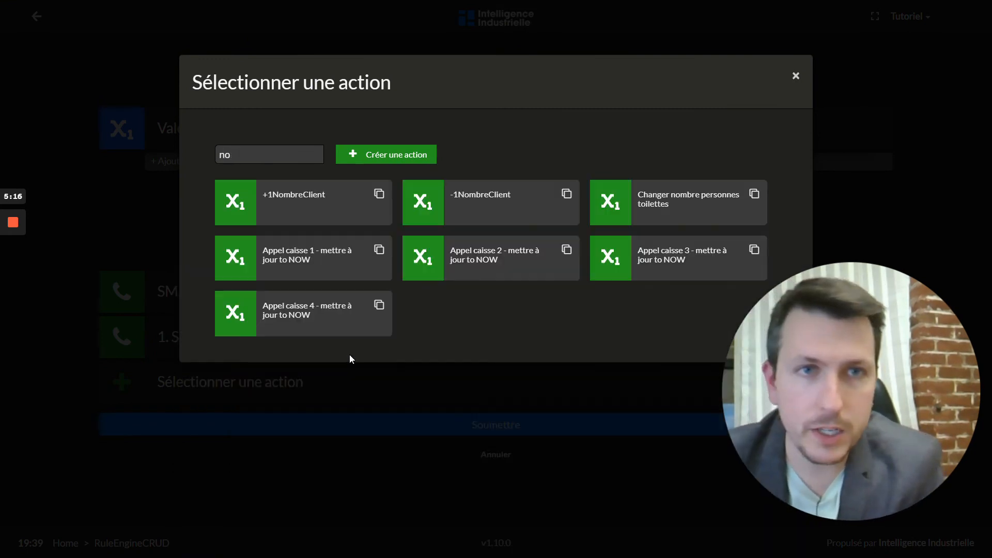
key("BackSpace")
key("BackSpace")
type("push")
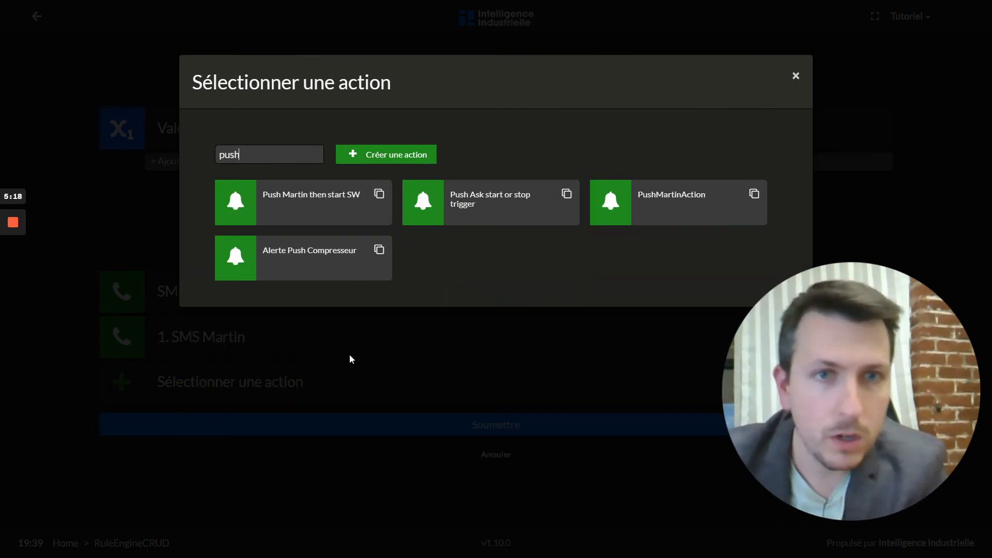
left_click(302, 251)
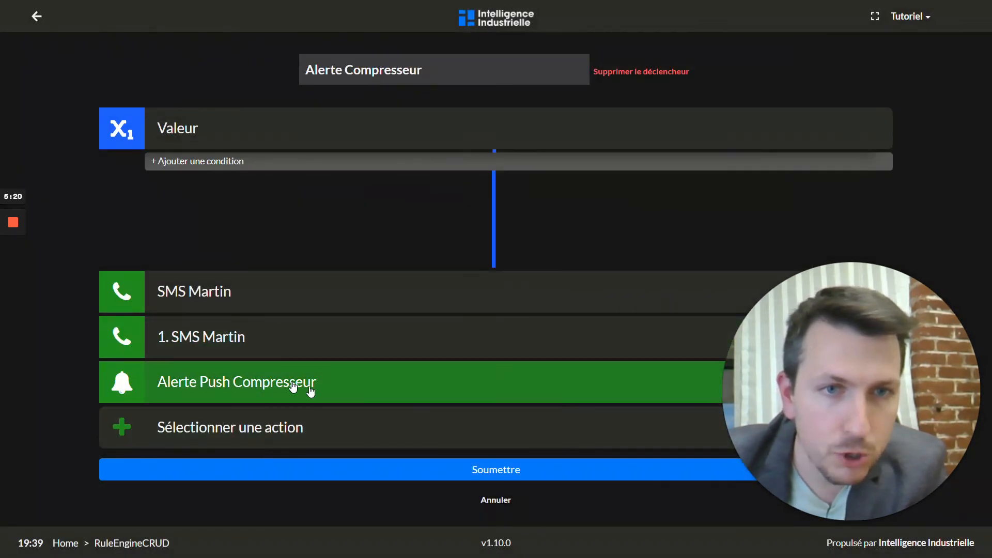
Review the push action's name, user Tutoriel, title, Éteint message and Redémarrer reply button.
left_click(283, 385)
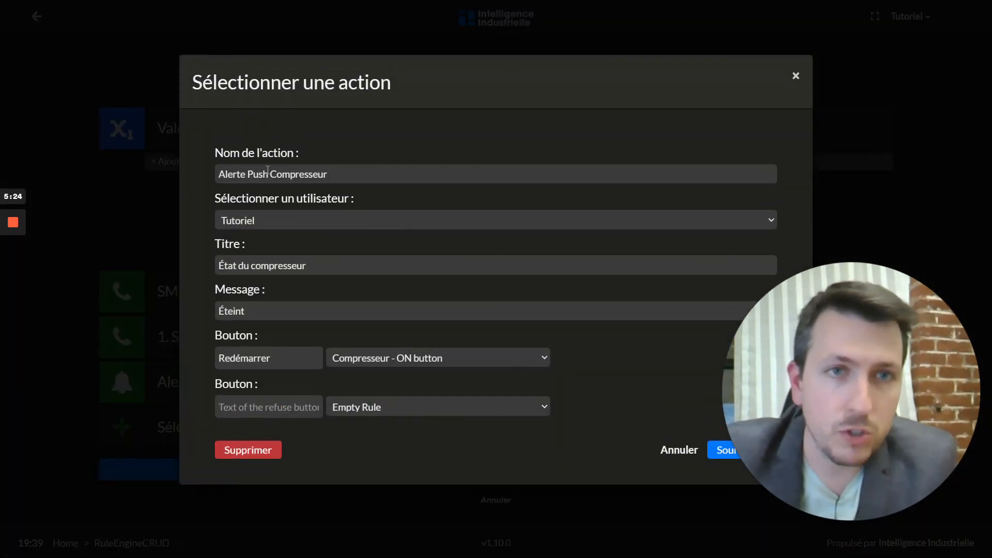
triple_click(268, 170)
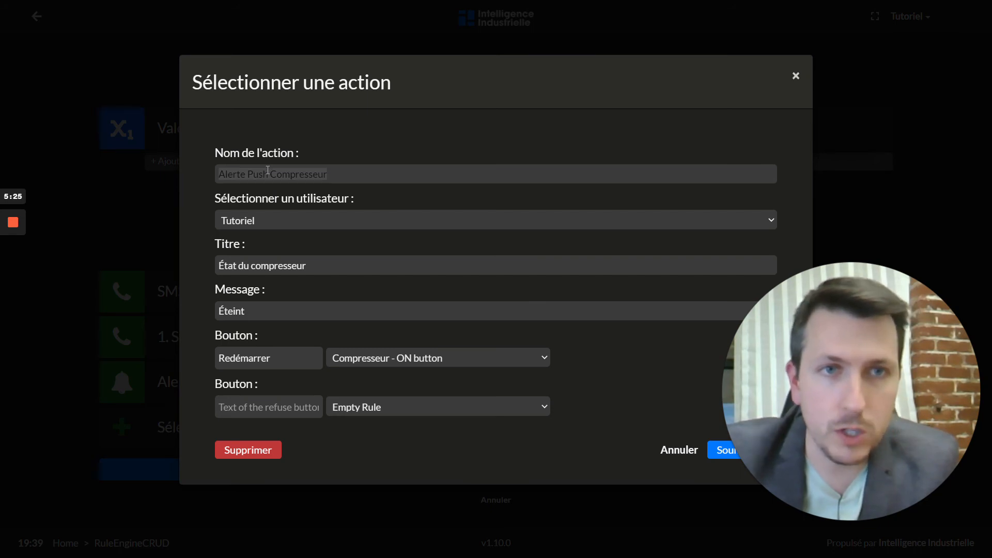
left_click(279, 220)
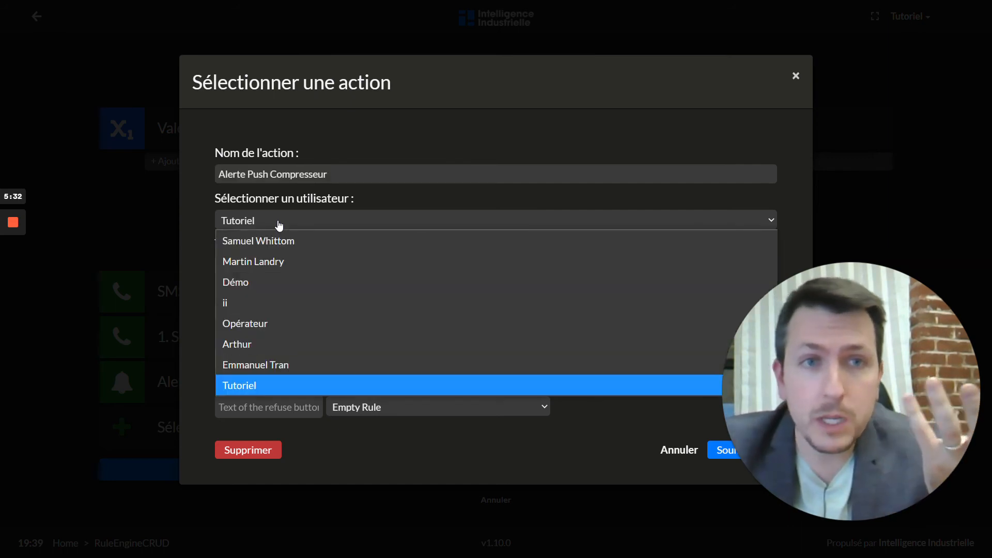
left_click(279, 221)
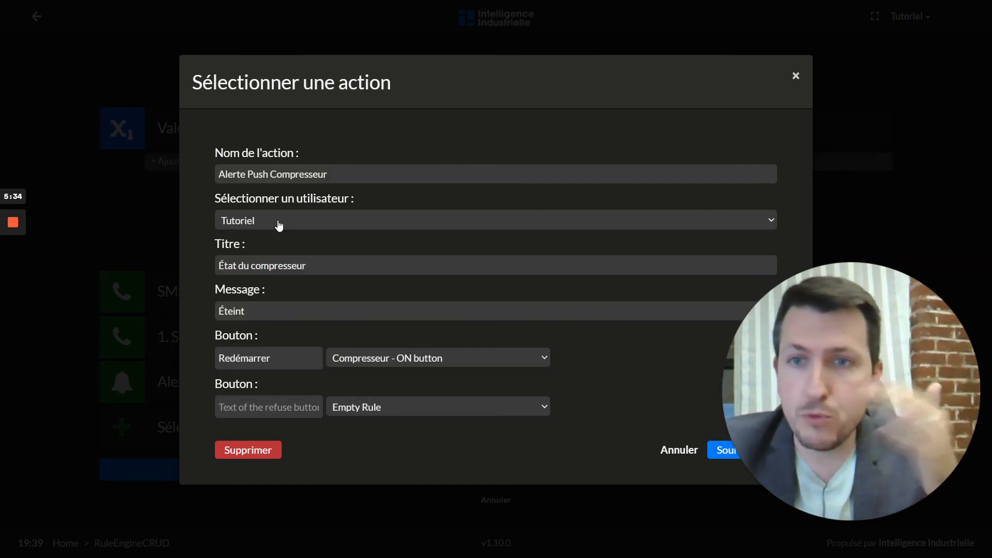
triple_click(289, 265)
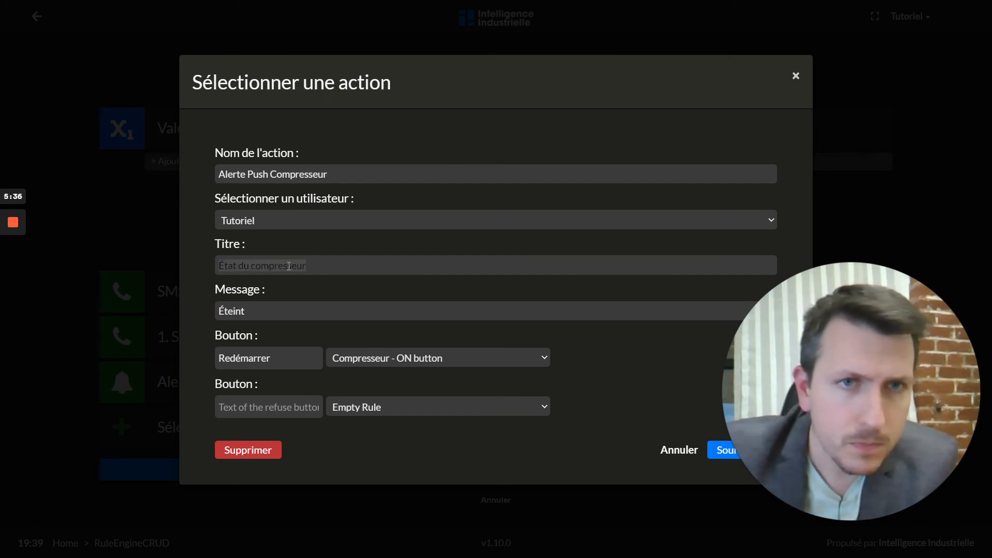
key("Tab")
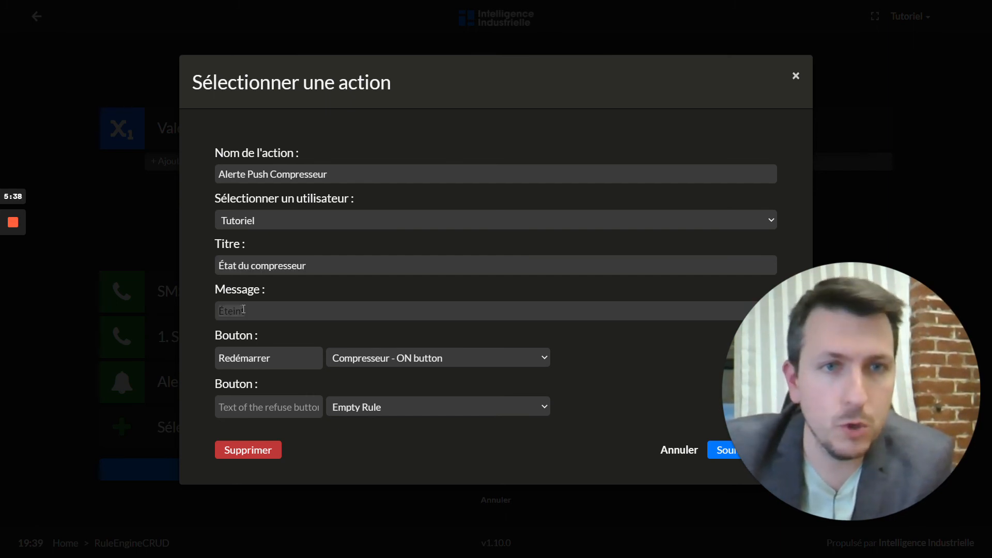
left_click(304, 320)
left_click(273, 363)
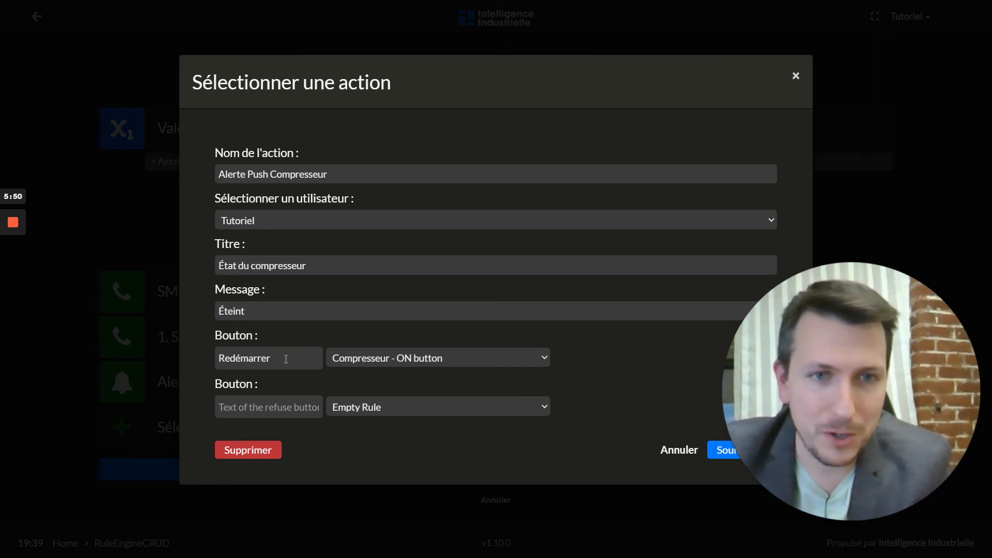
Submit the push action and the Alerte Compresseur rule, then return home.
left_click(715, 459)
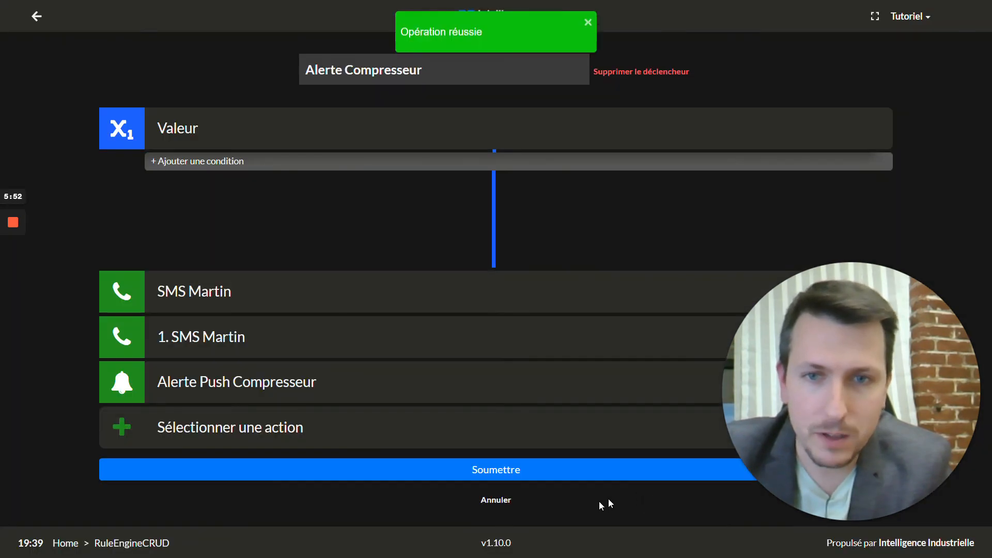
left_click(480, 470)
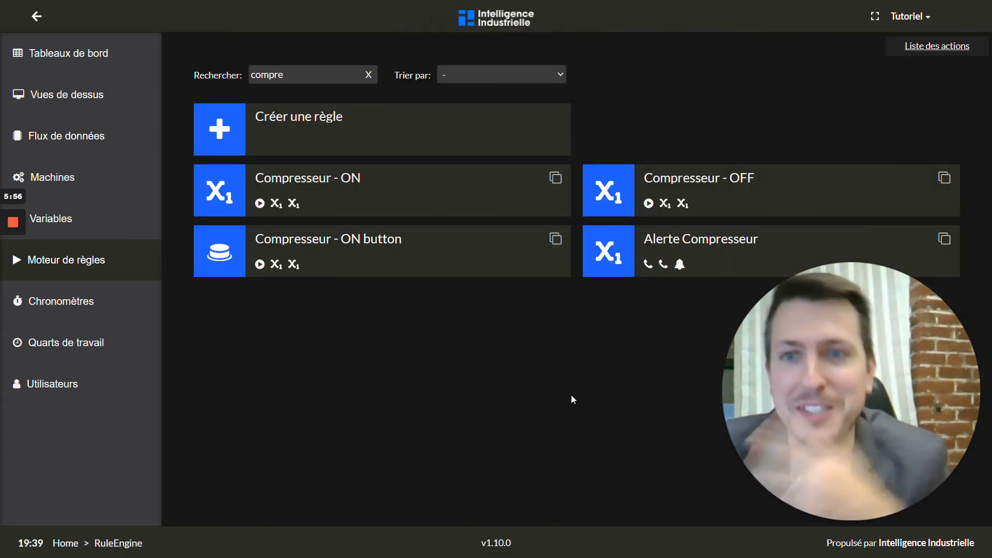
left_click(475, 23)
Open the Tutoriel d'alertes dashboard and switch the compressor OFF to fire the rule's alerts.
left_click(489, 438)
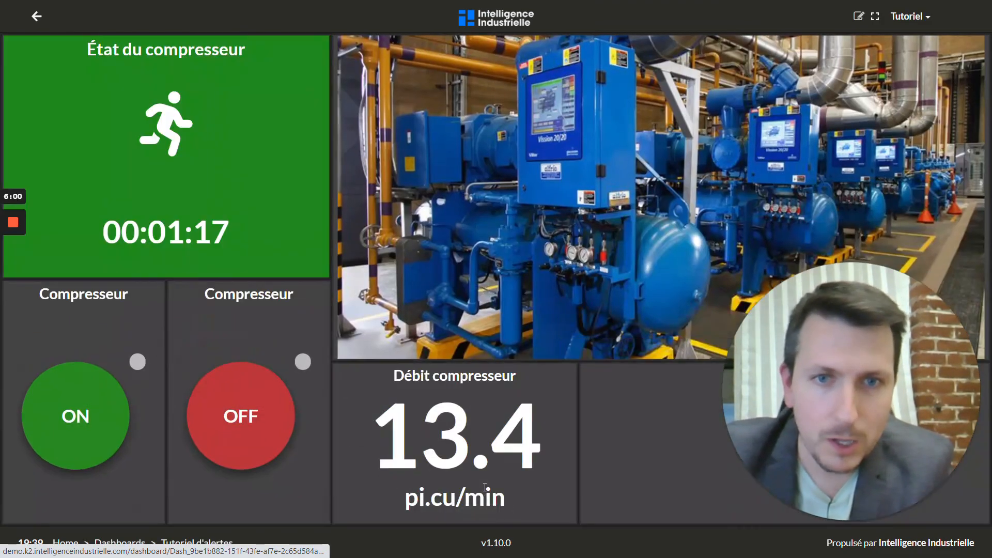
left_click(251, 437)
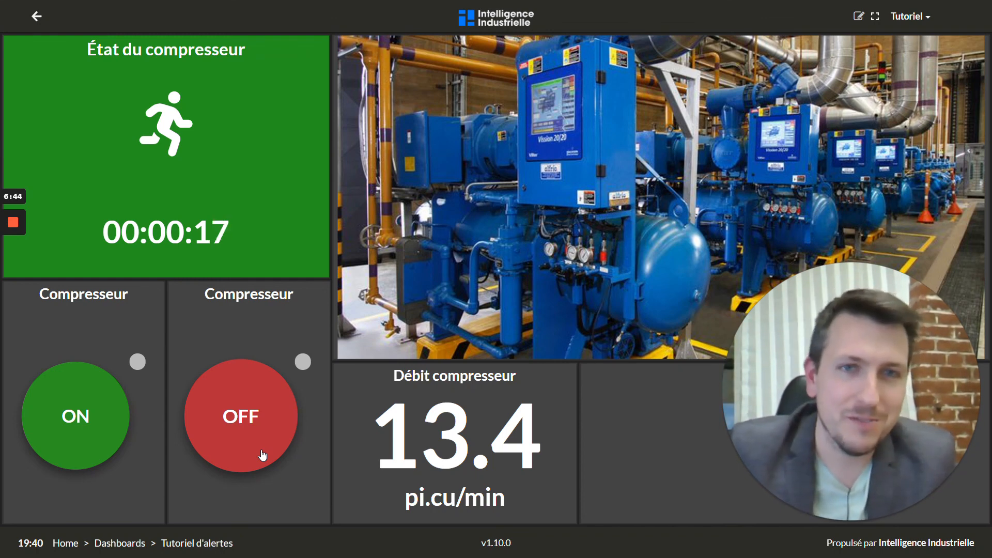
mouse_move(11, 227)
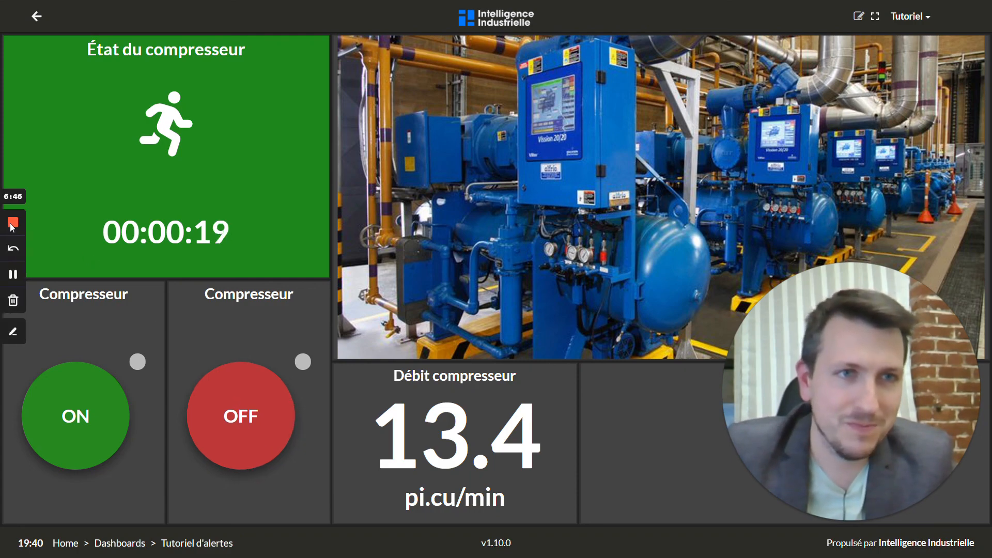